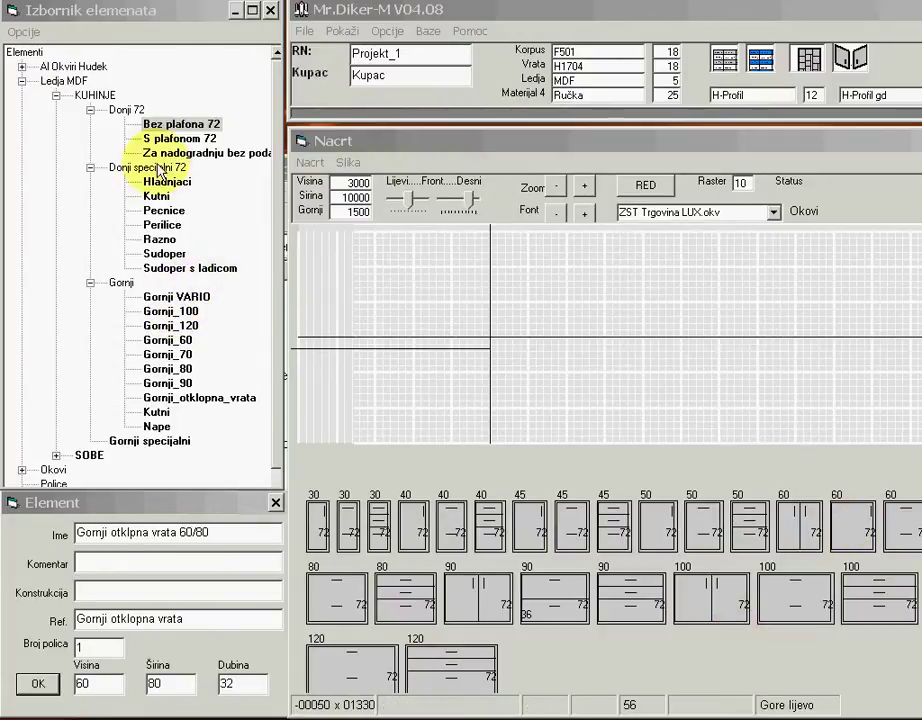
Browse the Sudoper sink cabinets and another lower-cabinet category, then return to Bez plafona 72
click(166, 254)
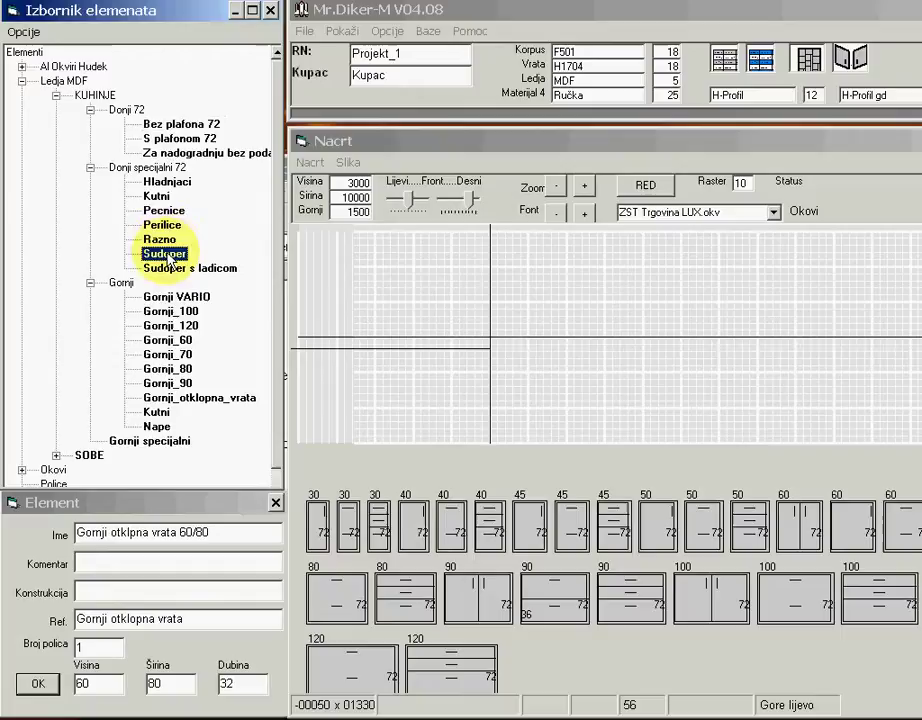
click(150, 152)
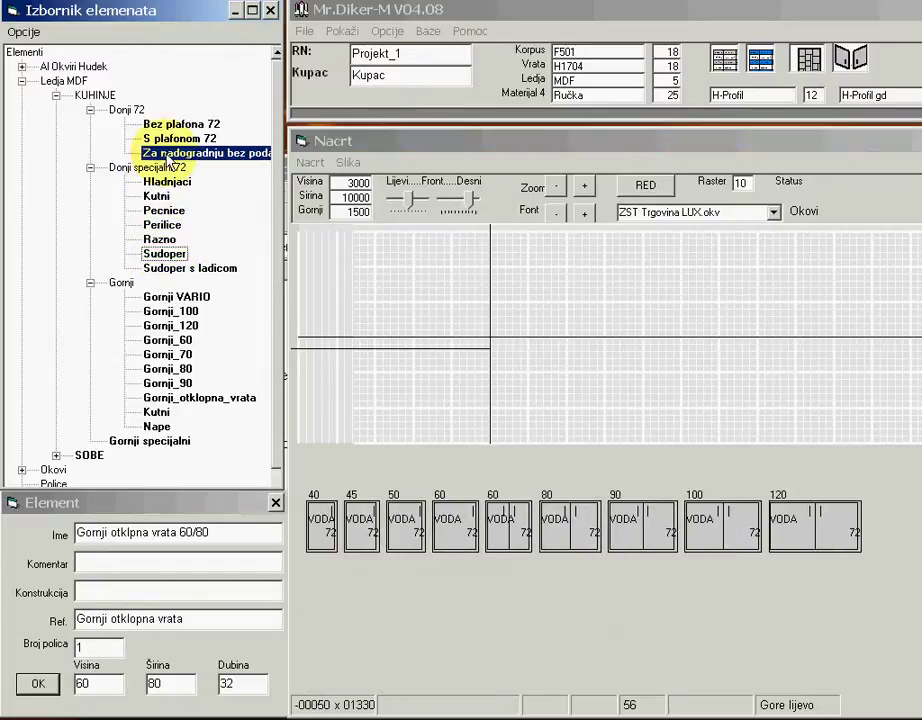
click(176, 124)
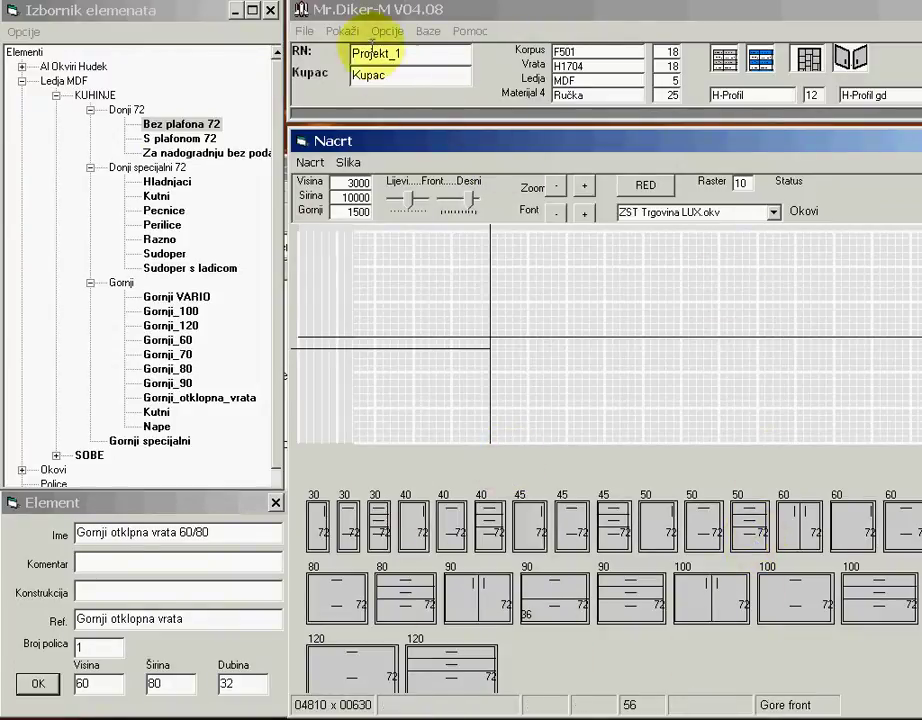
Replace the project name Projekt_1 with 'Projcect'
click(414, 53)
drag(414, 53, 303, 52)
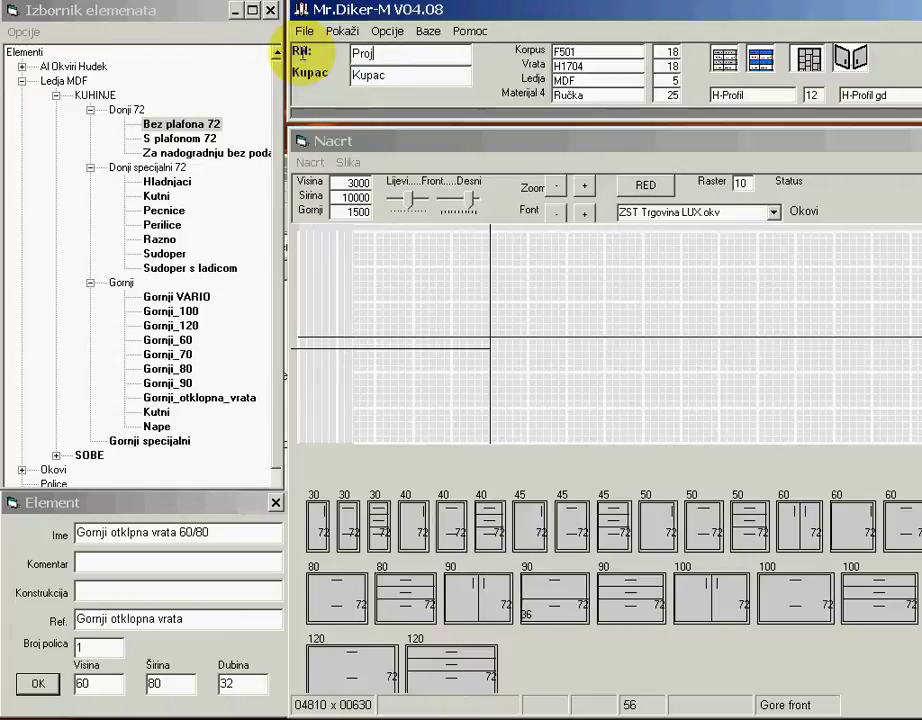
text(Projcect)
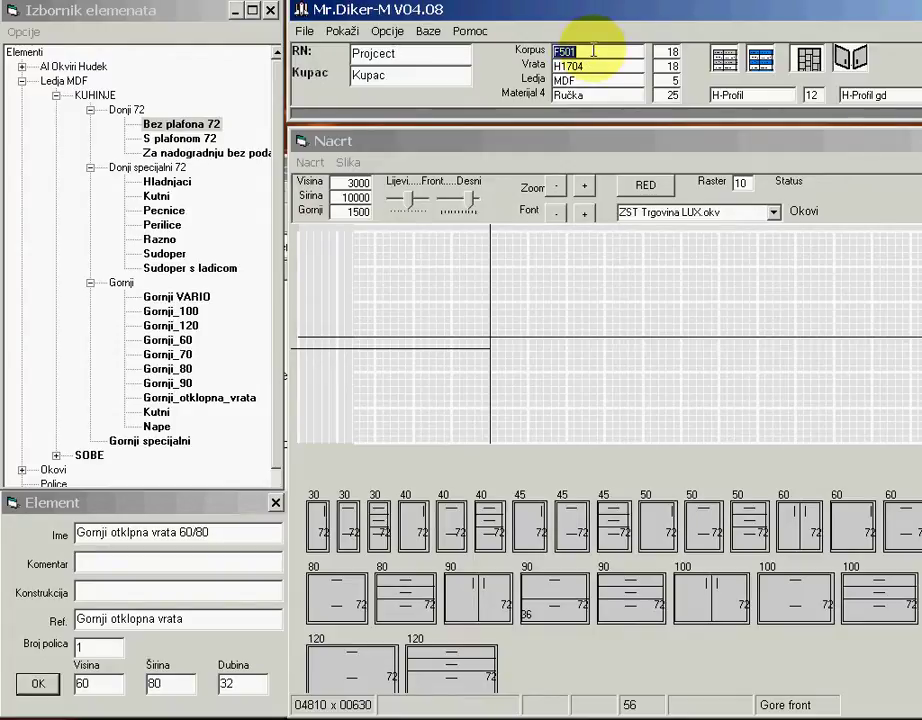
Choose decor H1348 from the Izbor materijala list as the Korpus carcass material
double_click(593, 50)
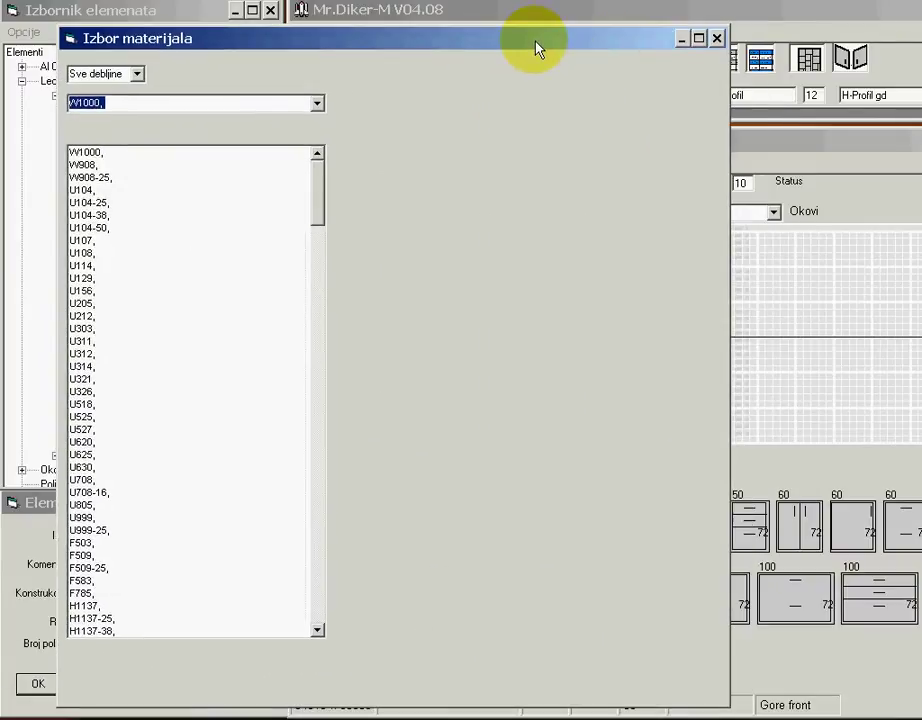
drag(315, 200, 316, 418)
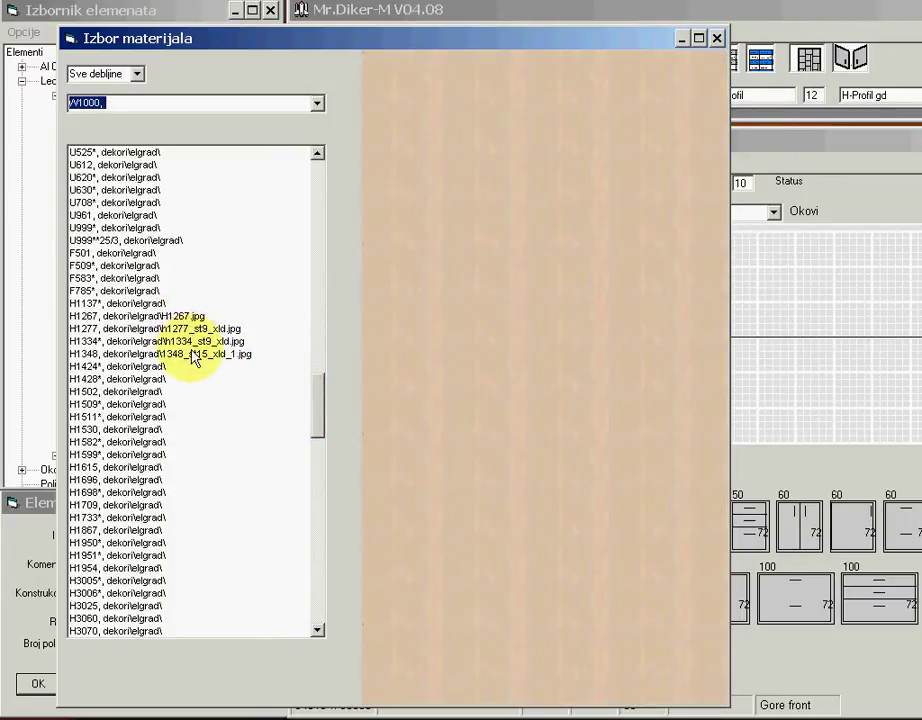
click(190, 355)
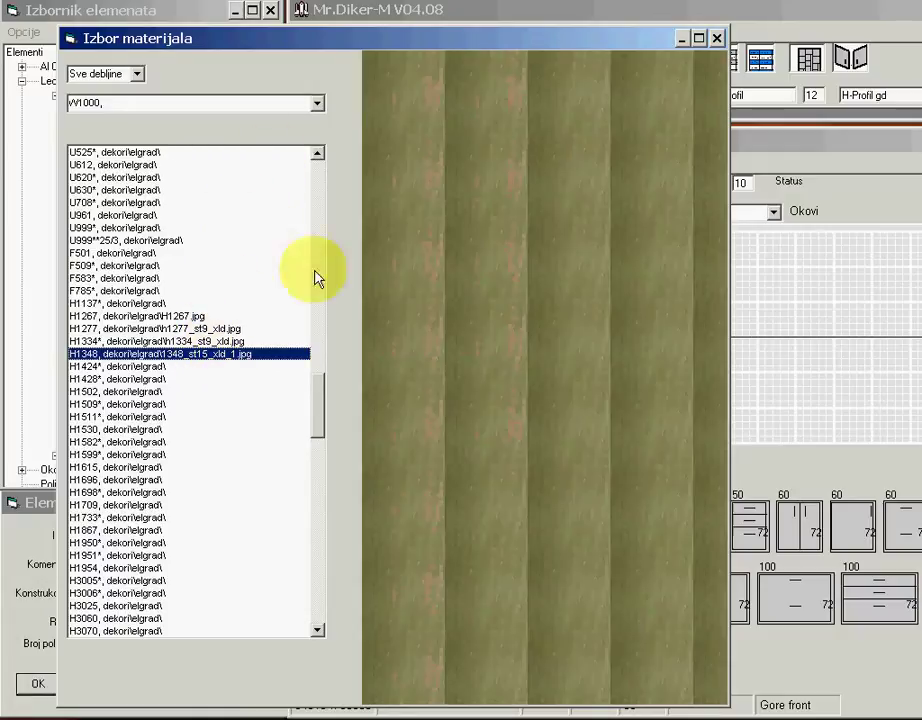
click(681, 38)
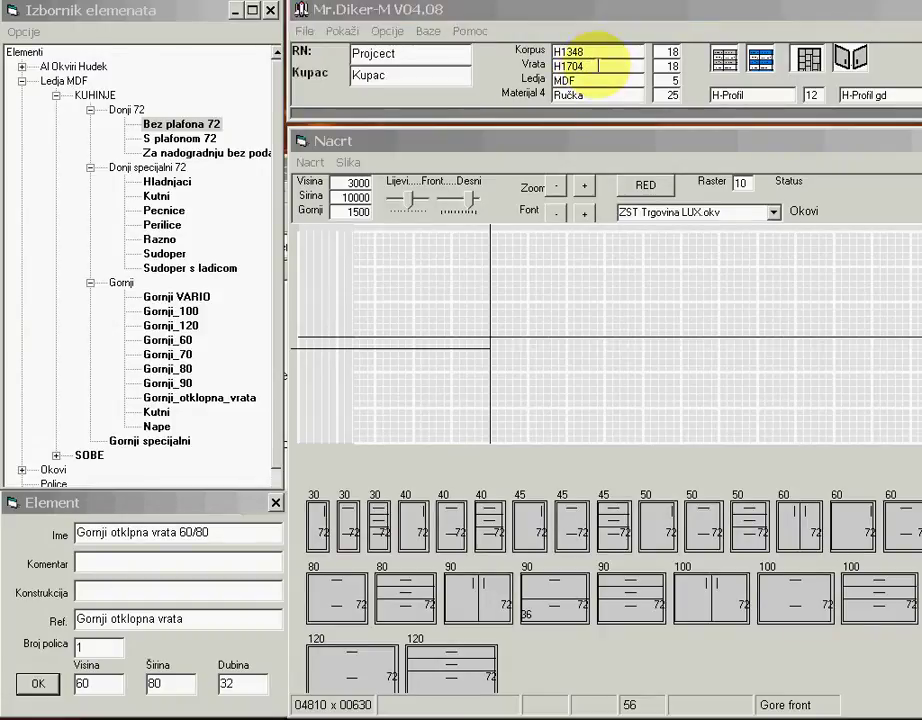
Replace the Vrata door material H1704 with White
double_click(572, 66)
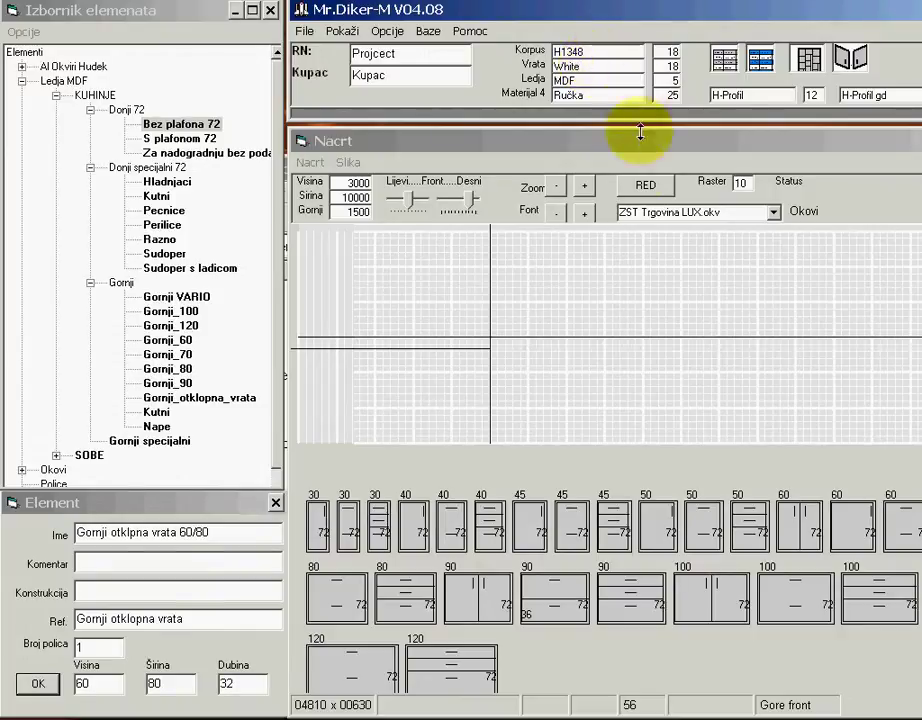
Place the Ladicar_3L_90 drawer unit and the 90 two-door sink cabinet on the plan
click(616, 608)
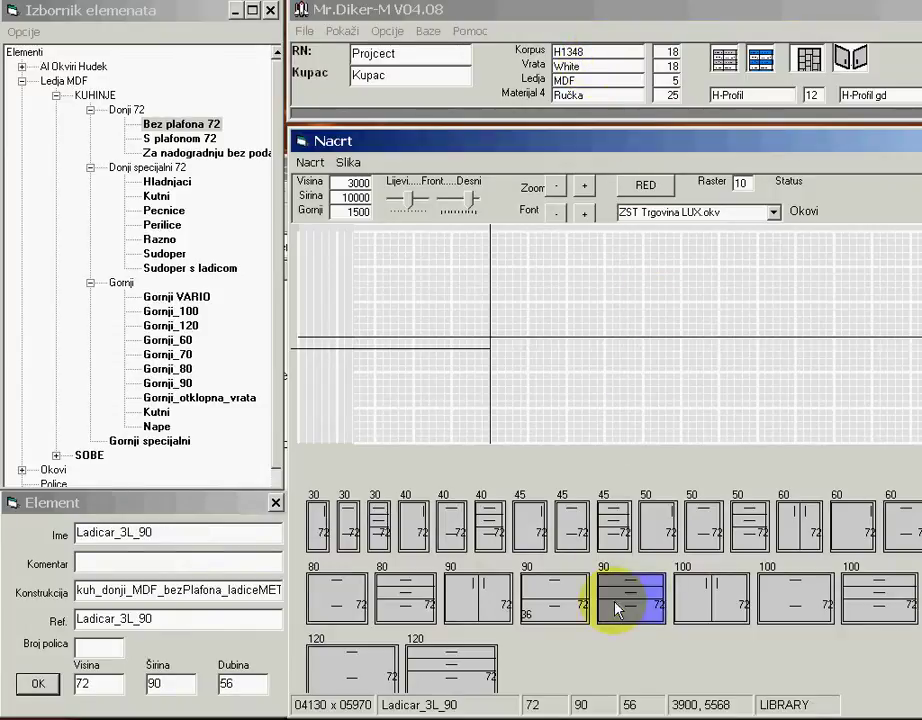
click(535, 430)
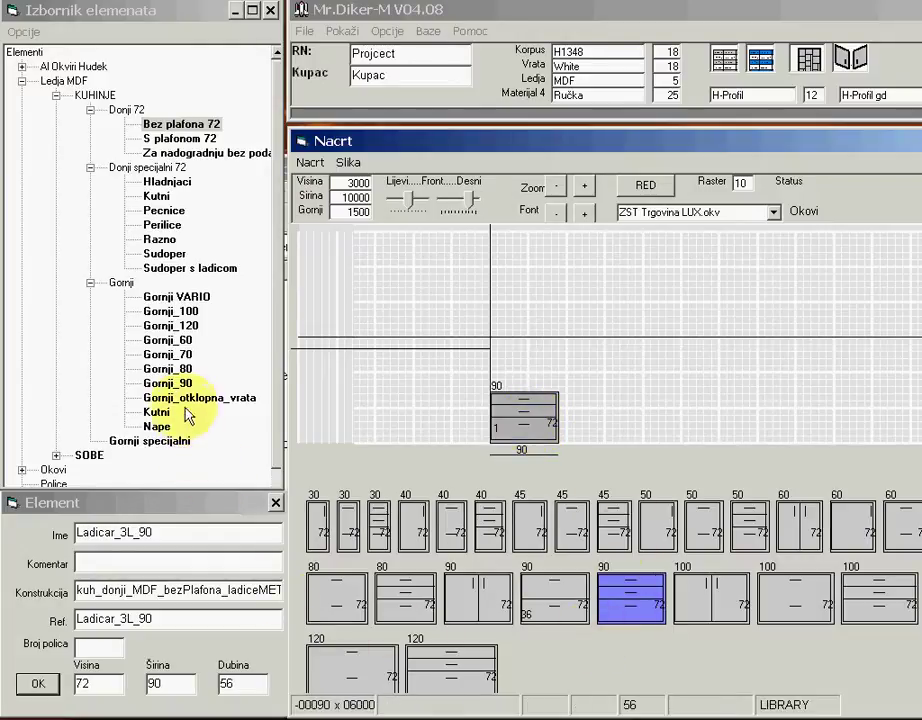
click(166, 255)
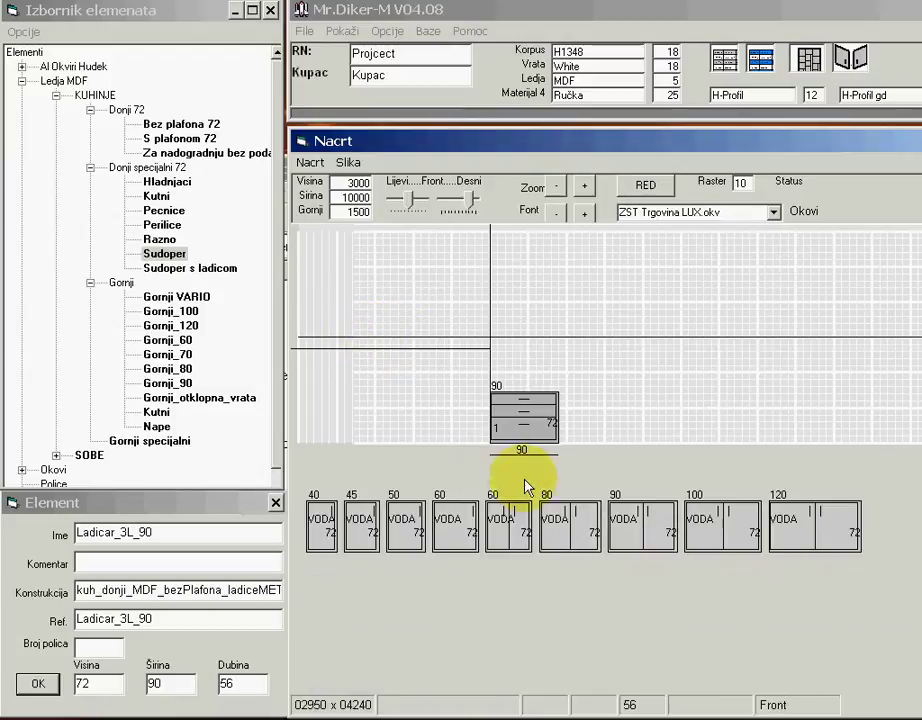
click(628, 495)
drag(628, 495, 504, 412)
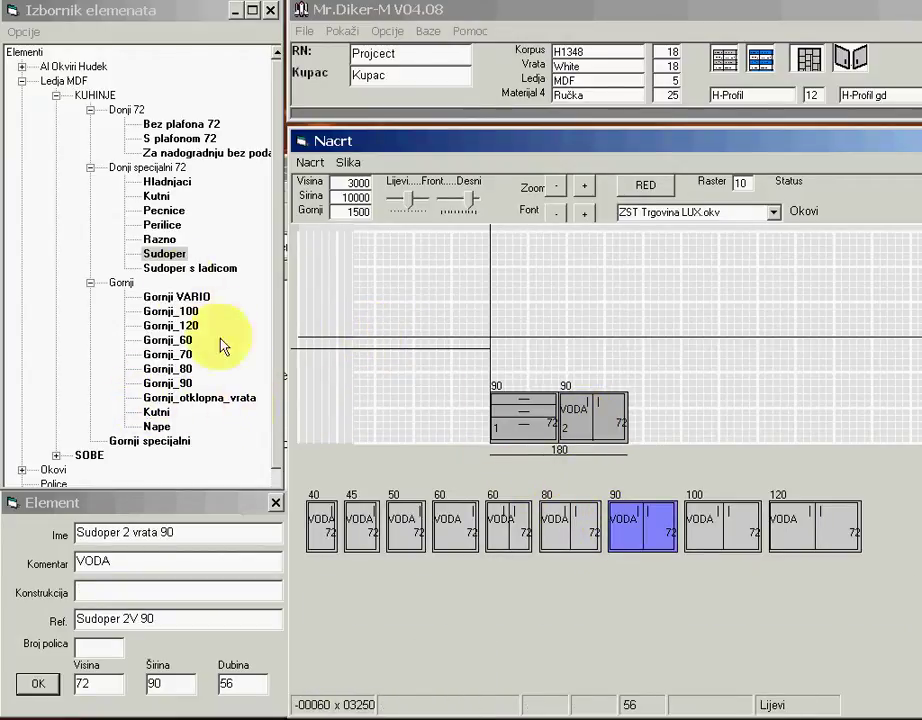
Add the 30 single-door cabinet and the 60 PEC oven unit after the sink
click(181, 128)
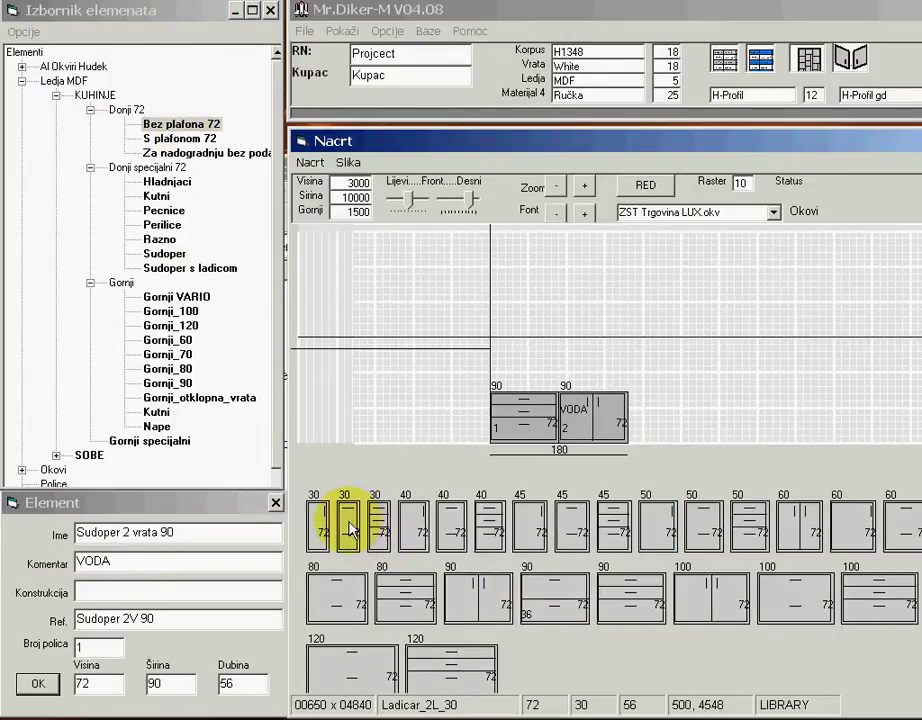
click(318, 525)
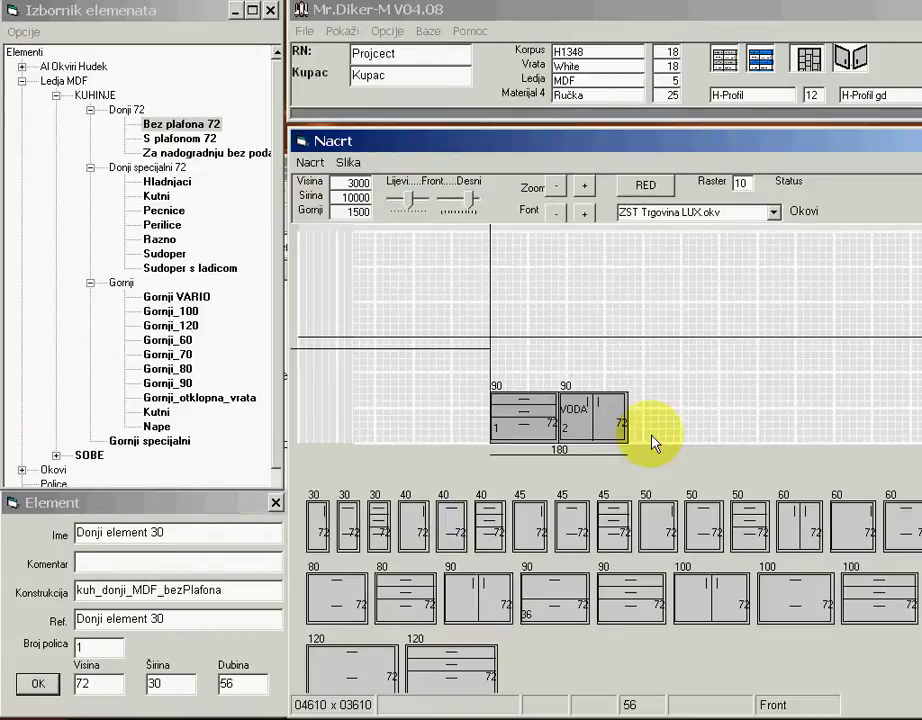
click(652, 438)
click(168, 225)
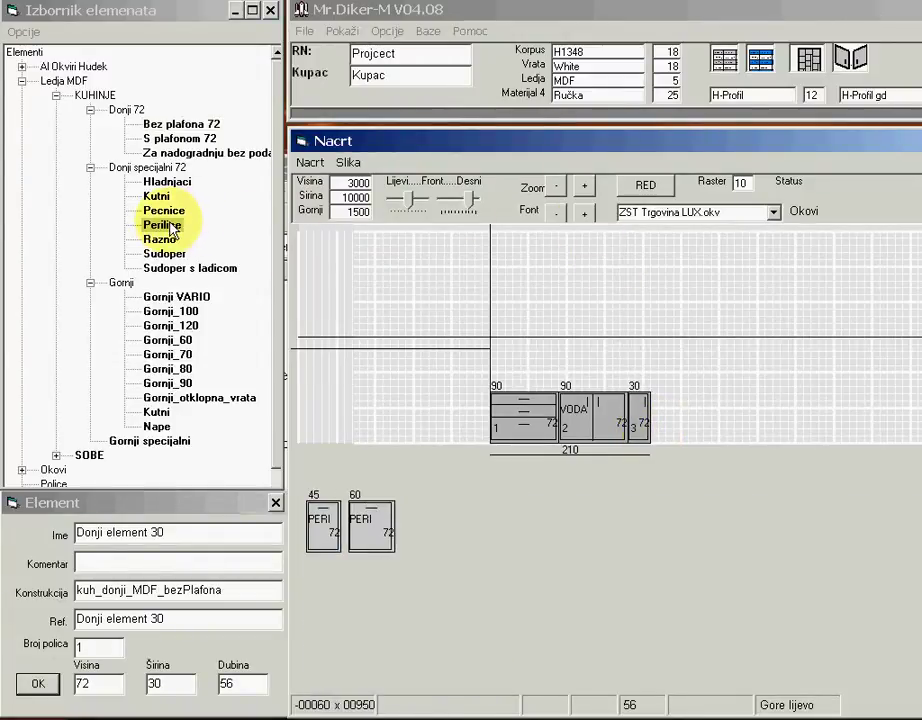
click(170, 212)
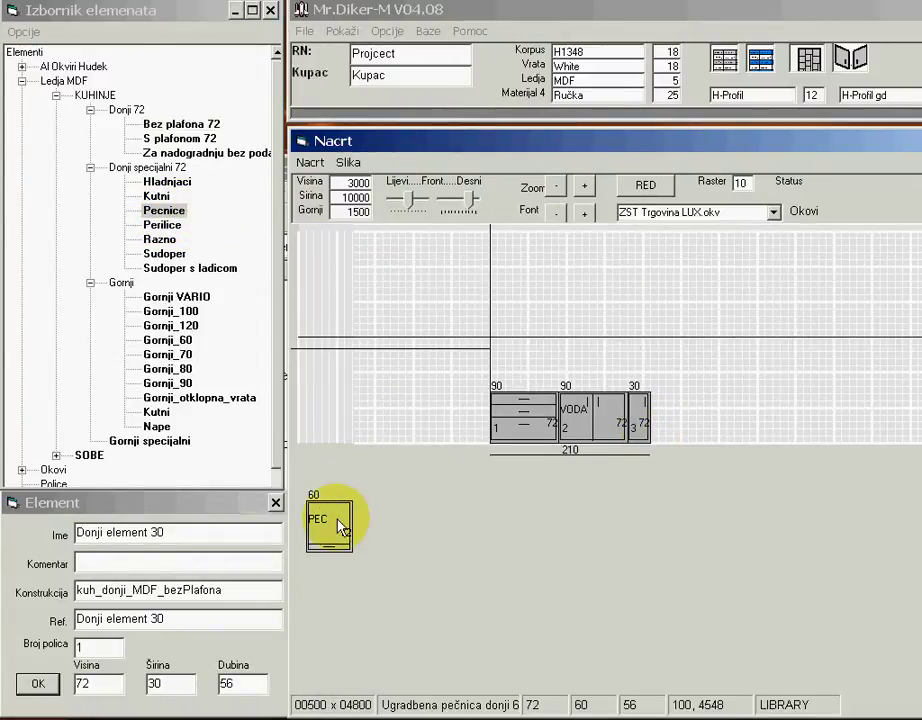
click(332, 522)
click(655, 408)
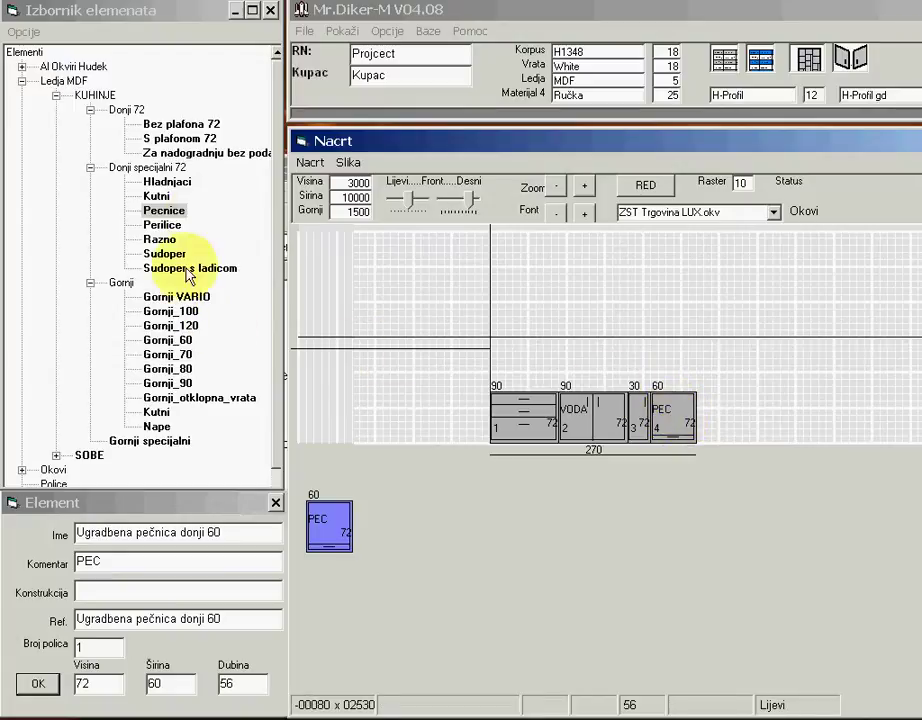
click(200, 125)
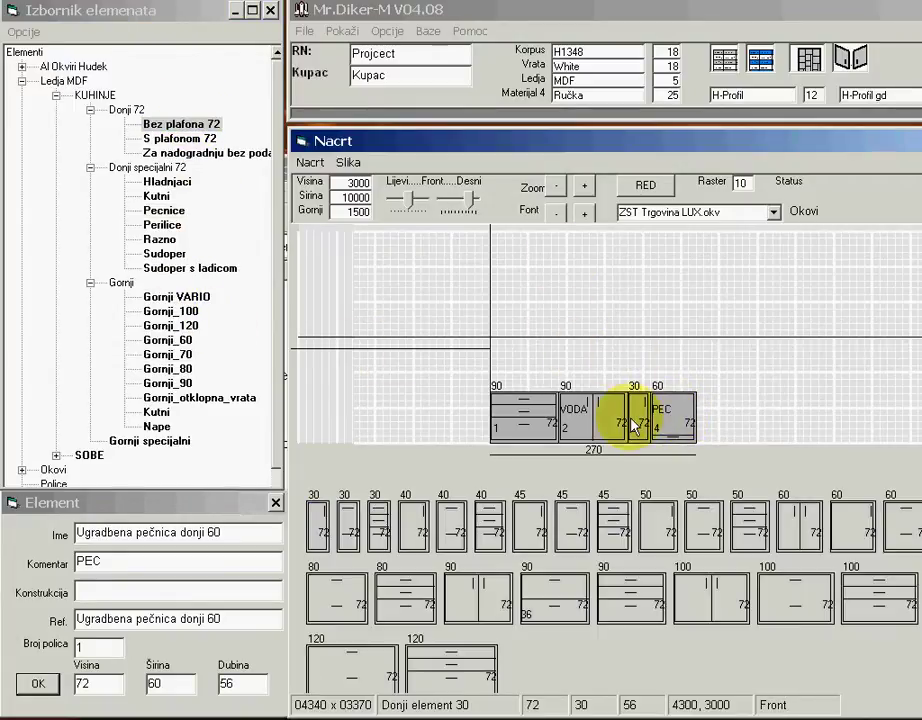
Add the Ladicar_3L_50 drawer unit after the oven and widen it to 55
click(748, 527)
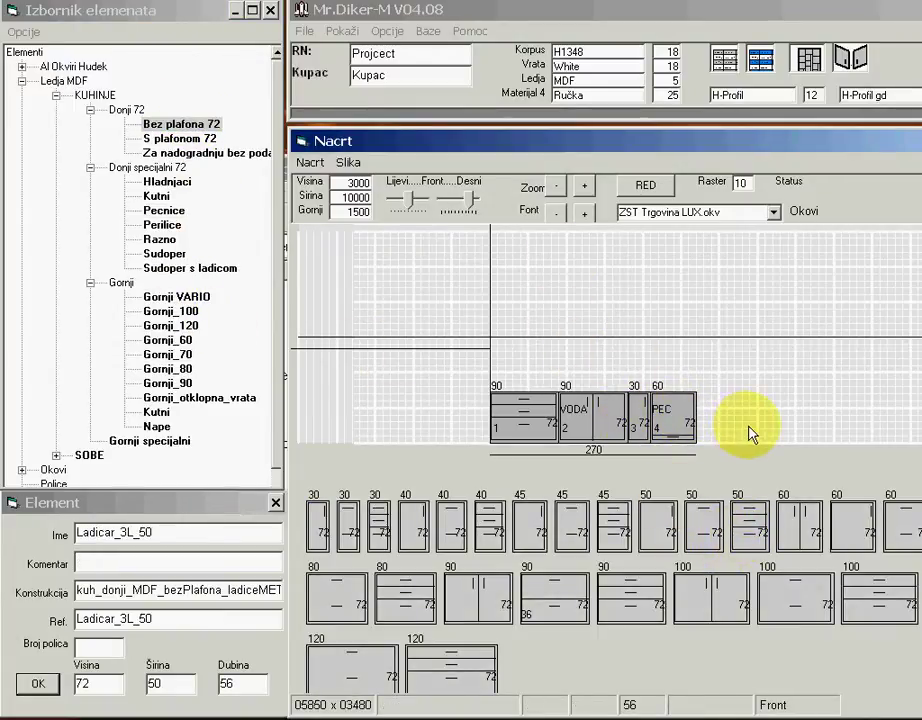
click(749, 432)
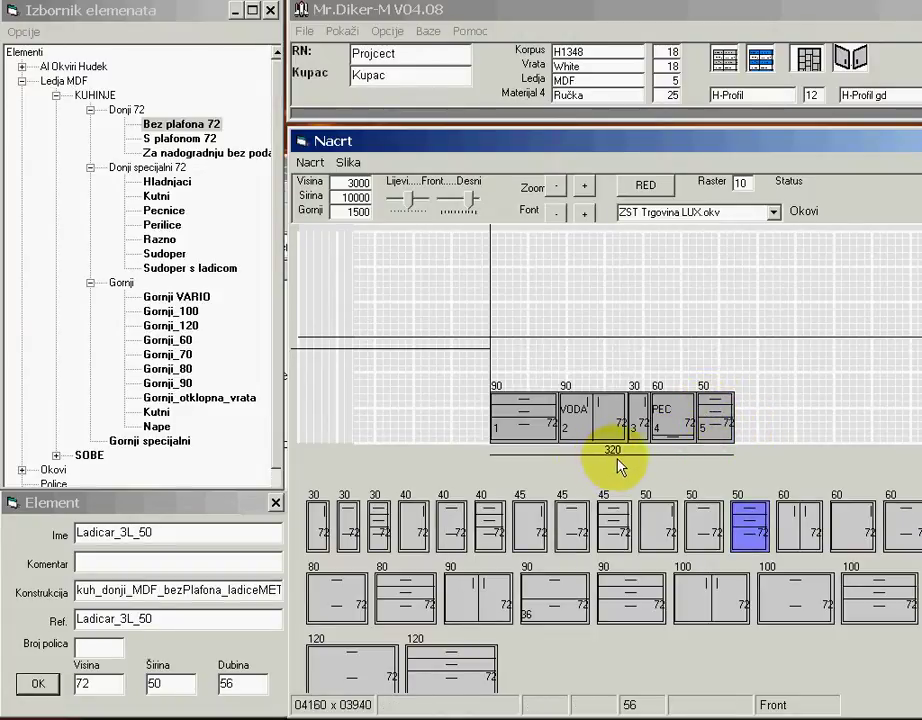
click(727, 413)
click(175, 683)
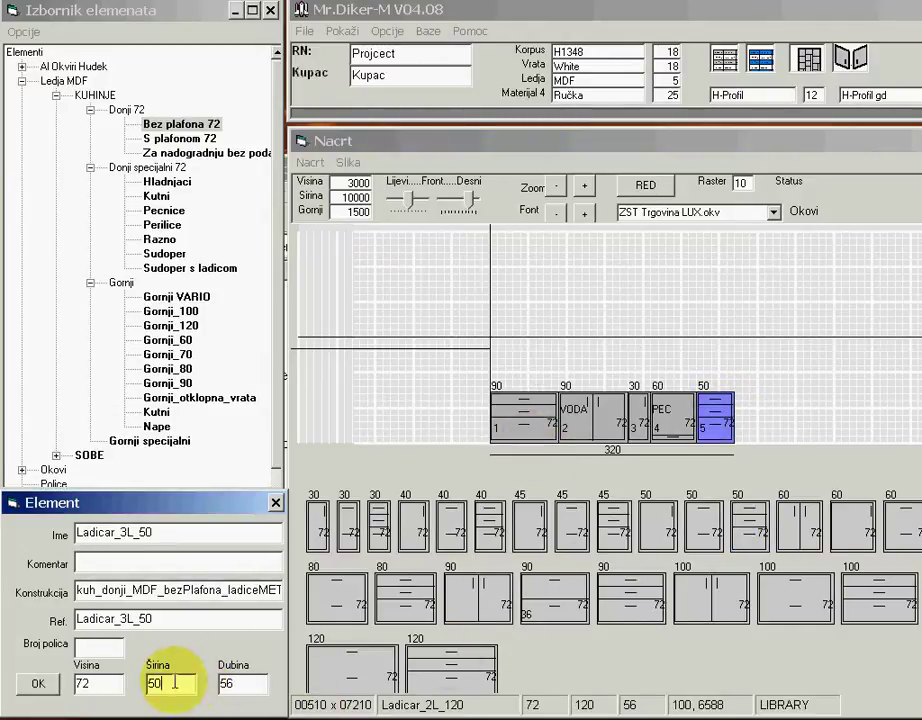
double_click(175, 683)
text(55)
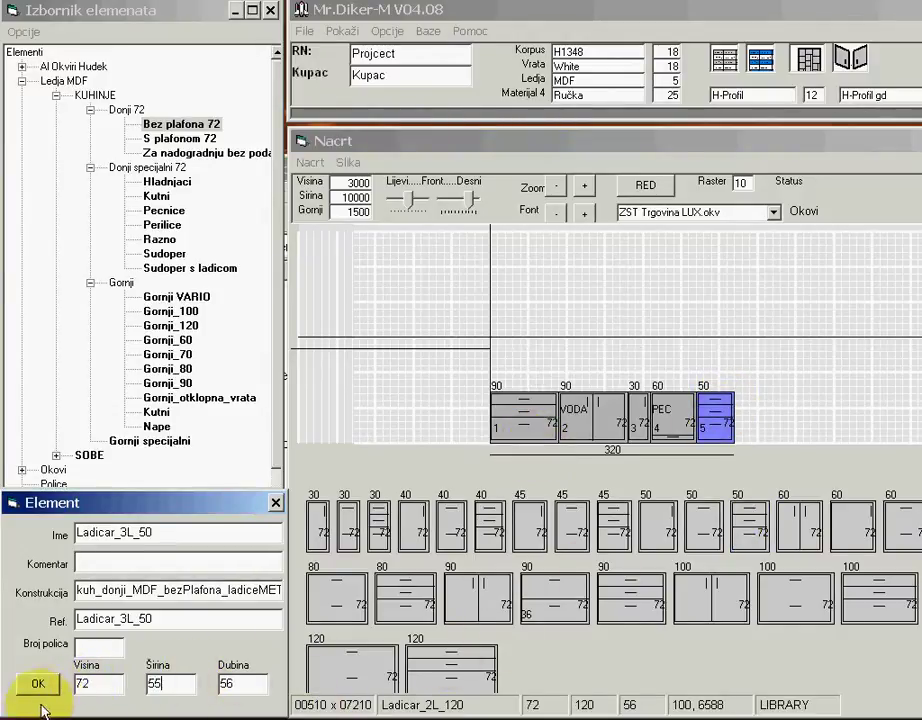
click(40, 686)
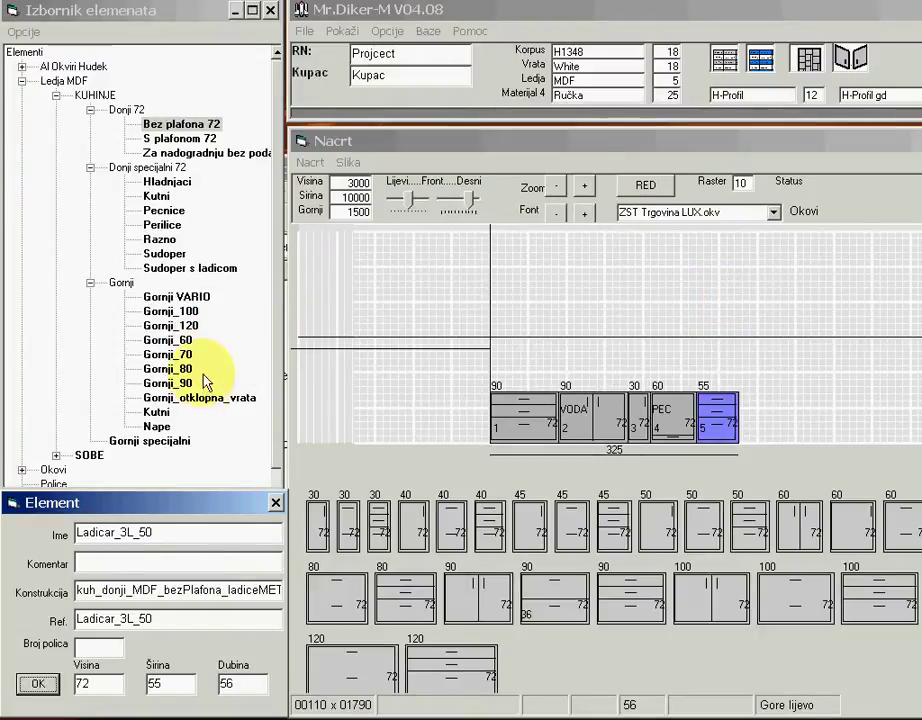
Place a flap-door wall cabinet above the base row and set its width to 90
click(185, 399)
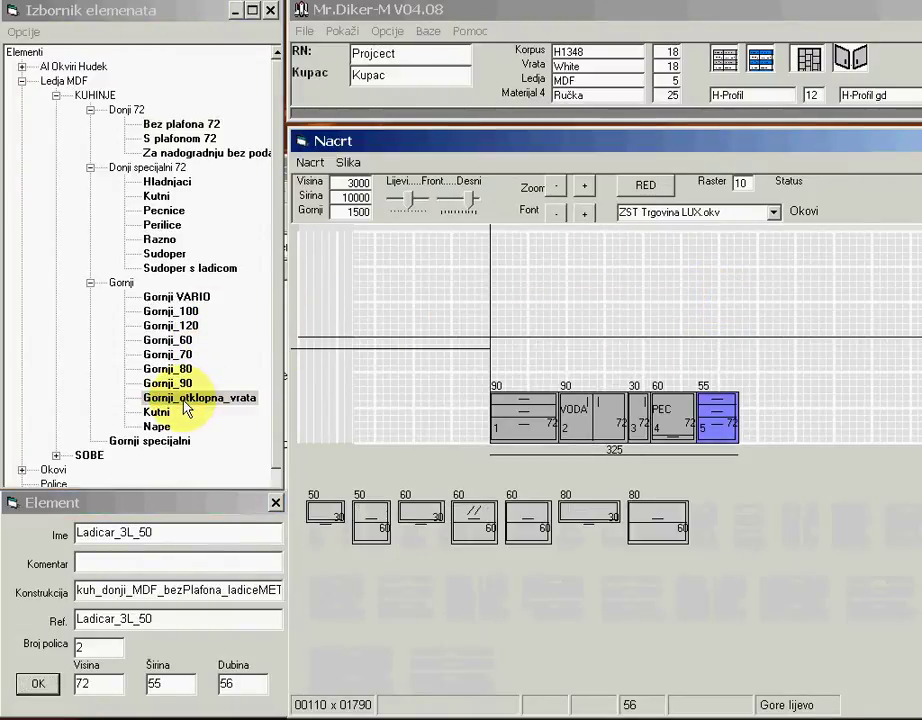
drag(640, 520, 539, 313)
click(160, 683)
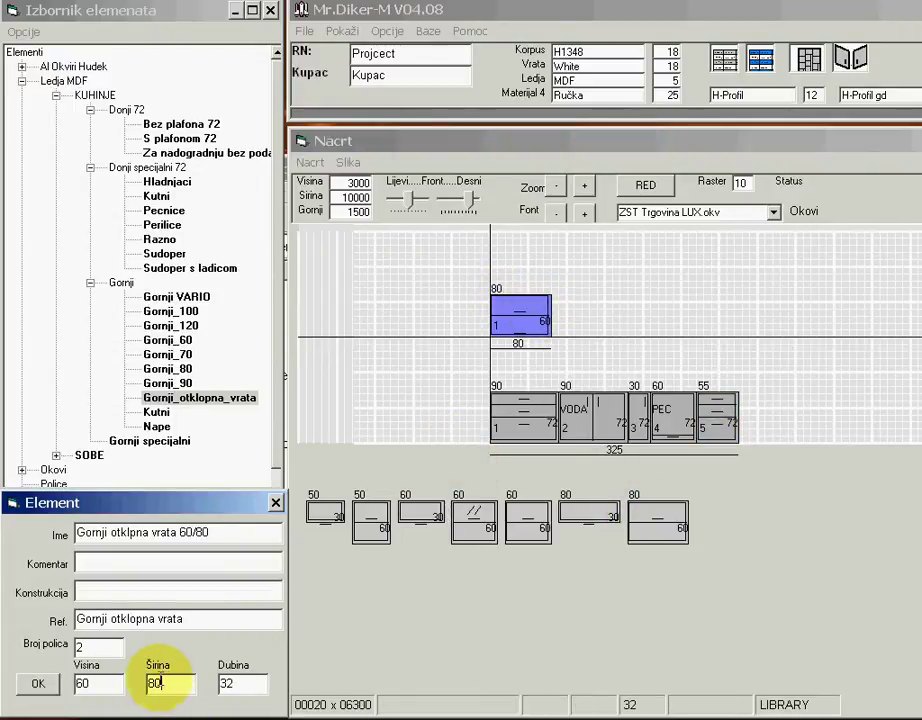
text(90)
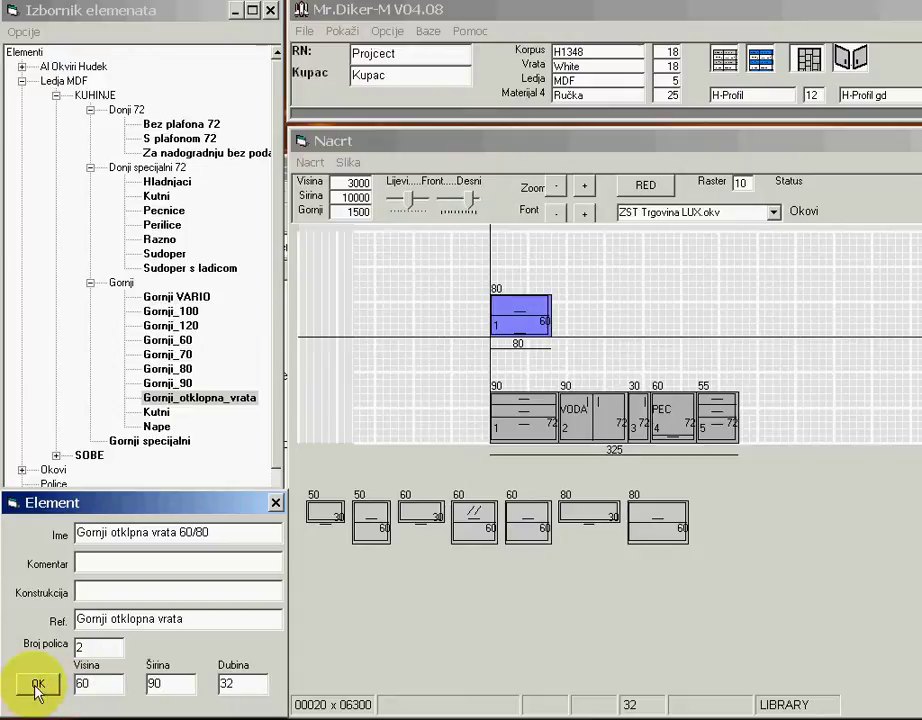
click(38, 684)
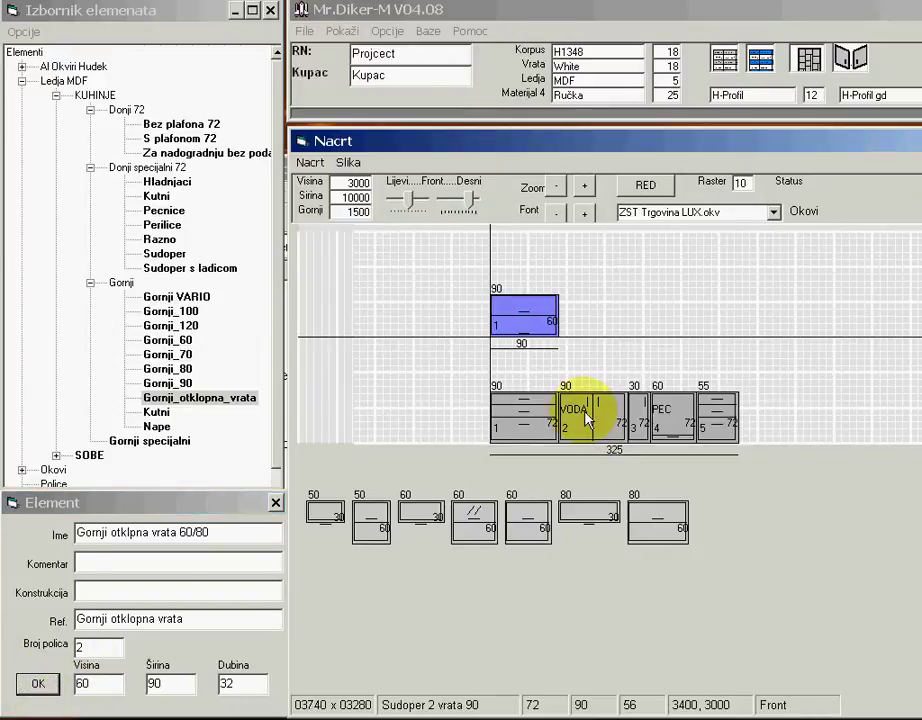
click(580, 400)
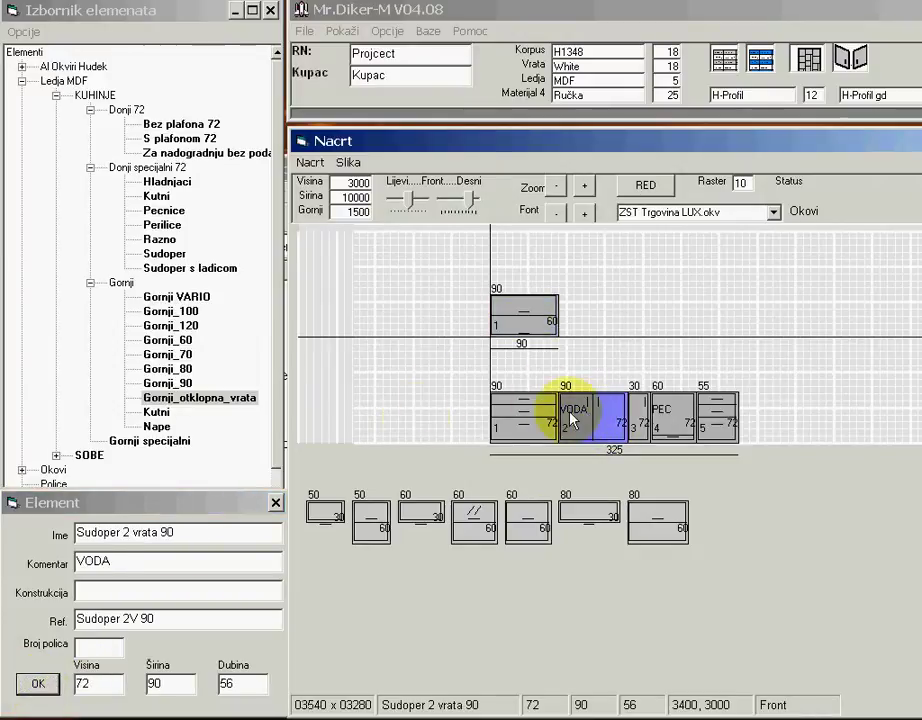
Add the 90 two-door and 30 single-door wall cabinets beside the flap cabinet
click(184, 383)
click(654, 531)
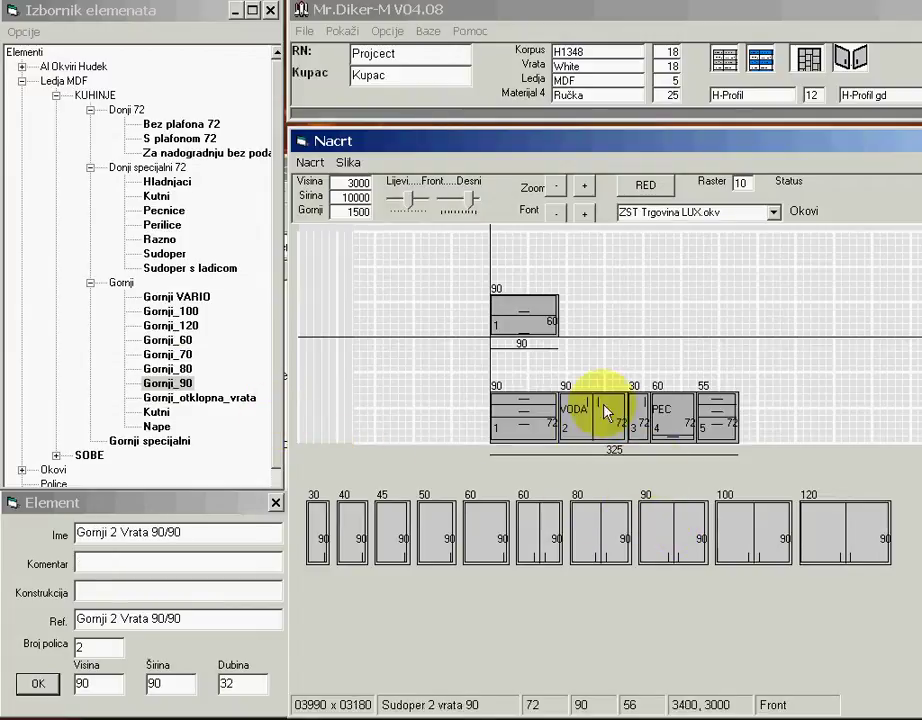
click(600, 330)
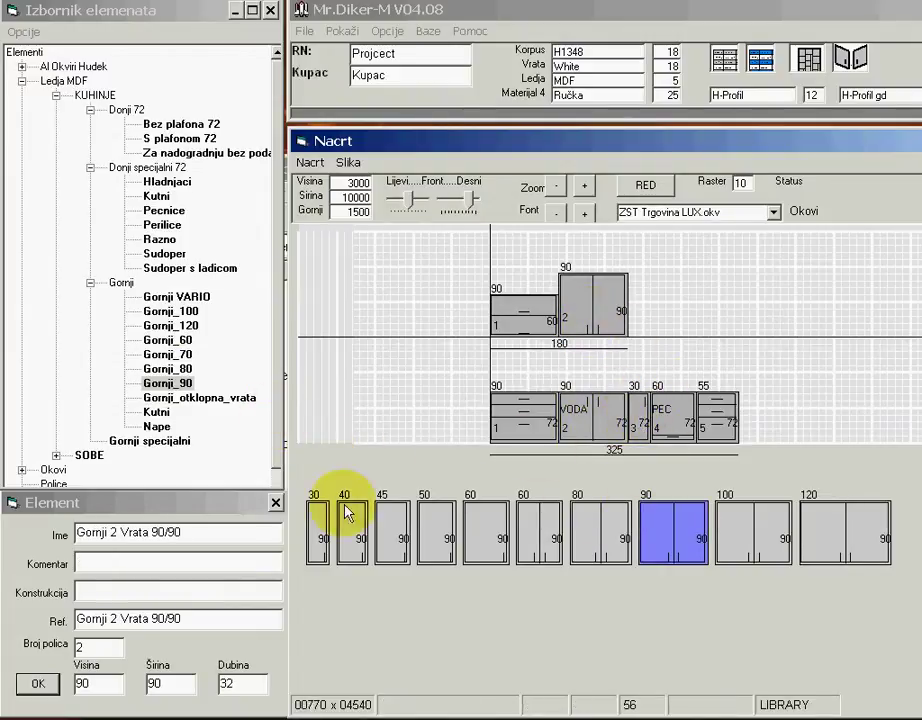
click(320, 525)
click(645, 322)
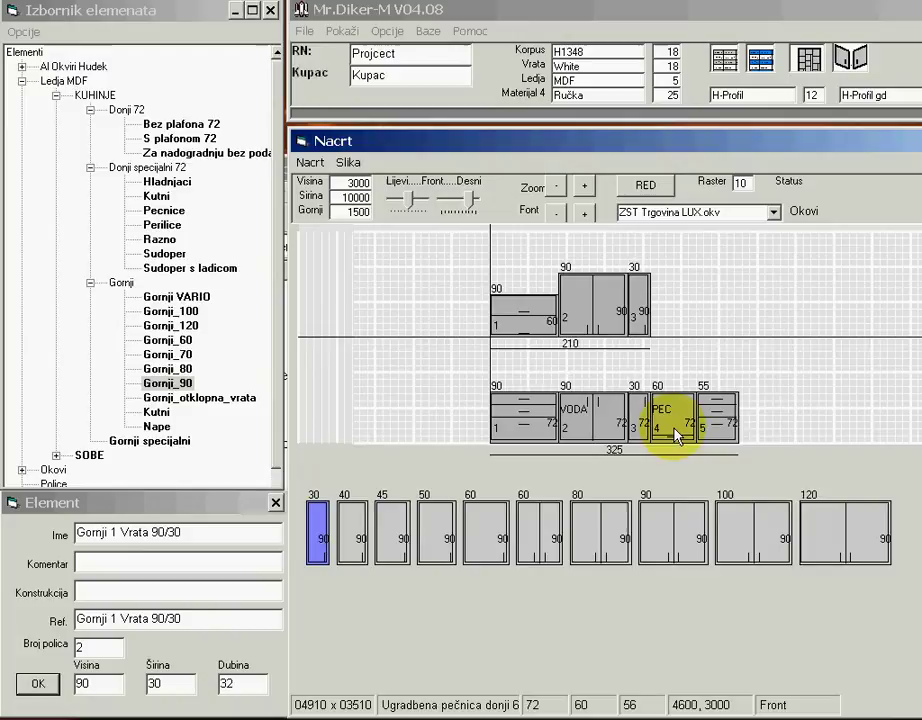
Add the 60 extractor hood cabinet after the 30 wall cabinet
click(155, 426)
click(327, 521)
click(671, 305)
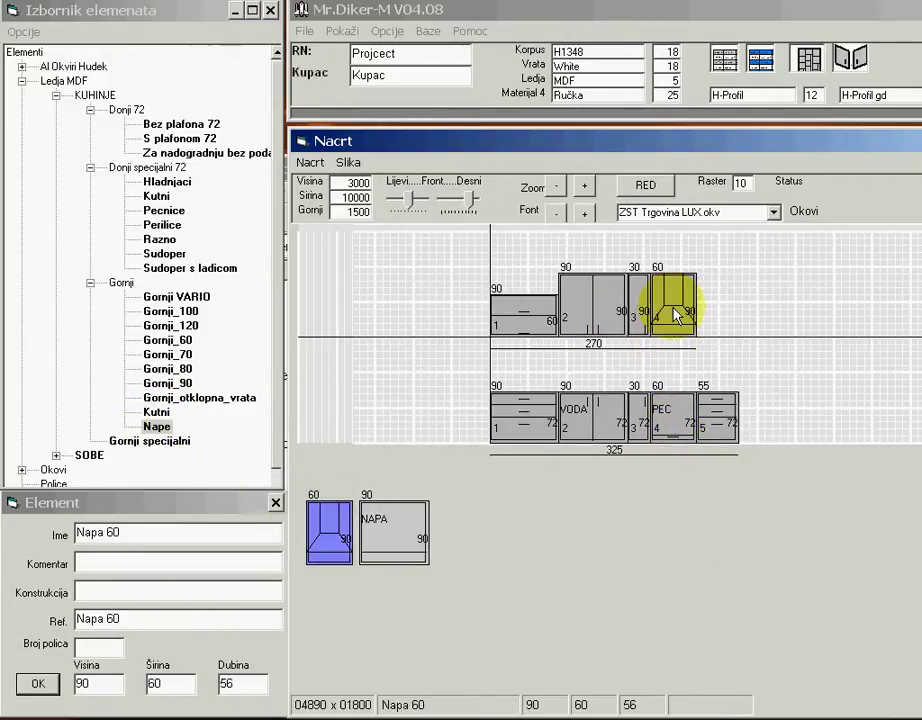
End the upper row with a single-door wall cabinet widened to 55
click(165, 383)
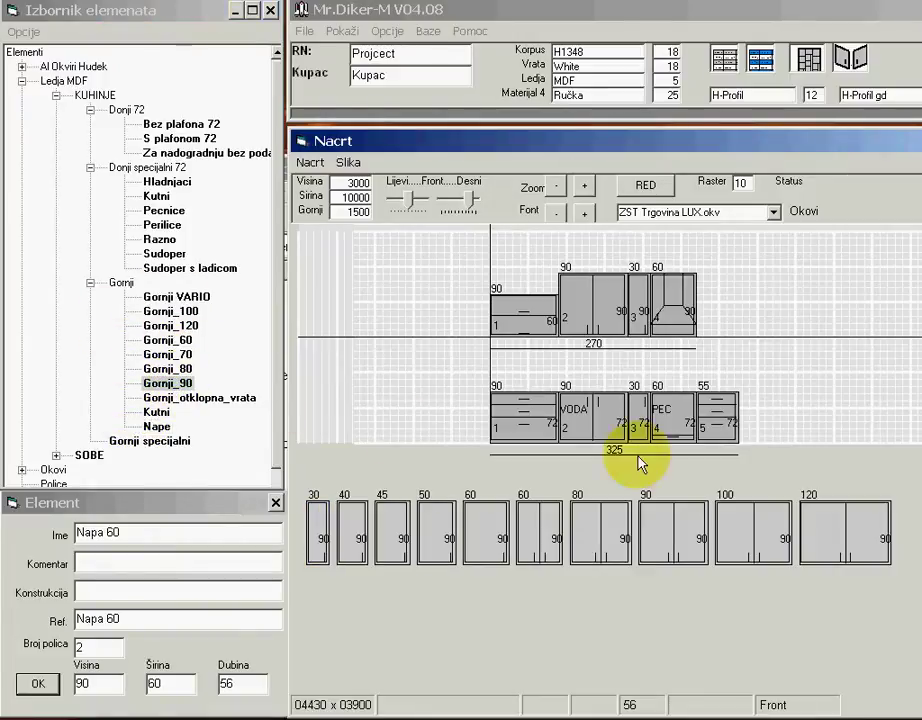
click(530, 538)
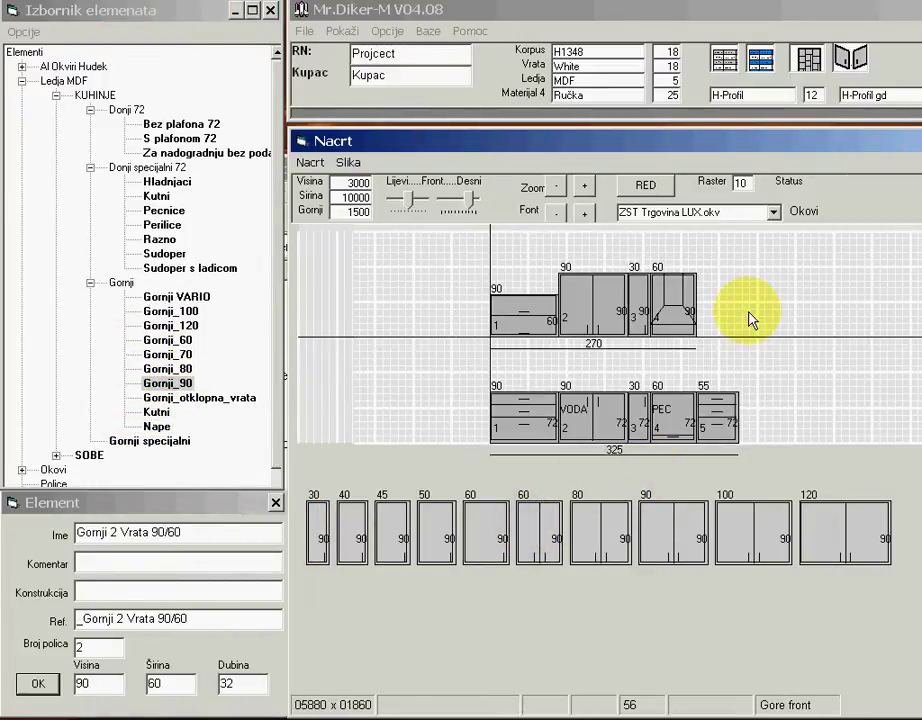
click(750, 320)
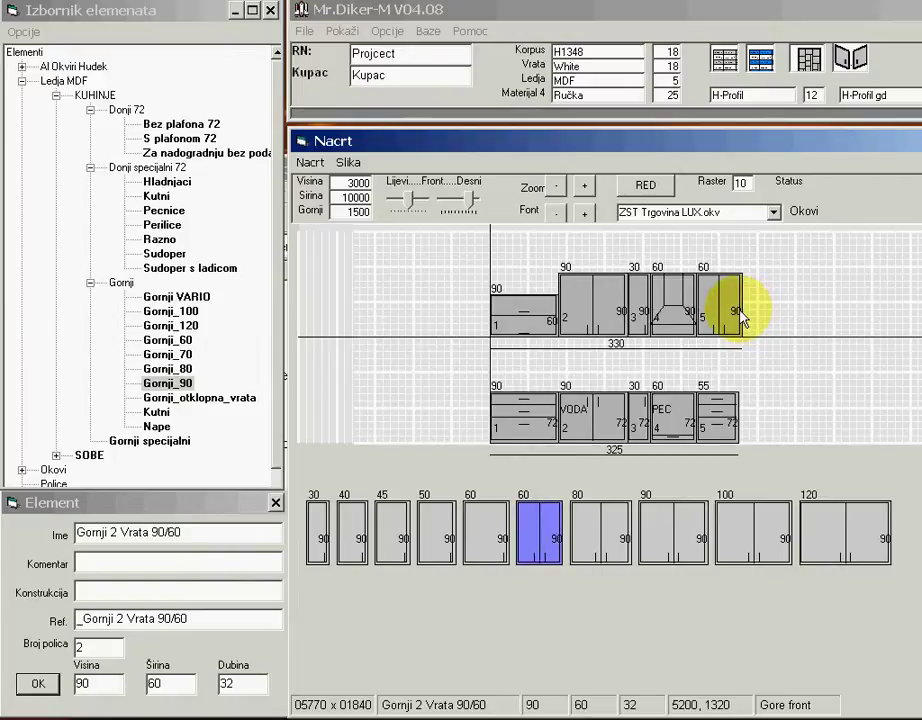
drag(728, 314, 476, 540)
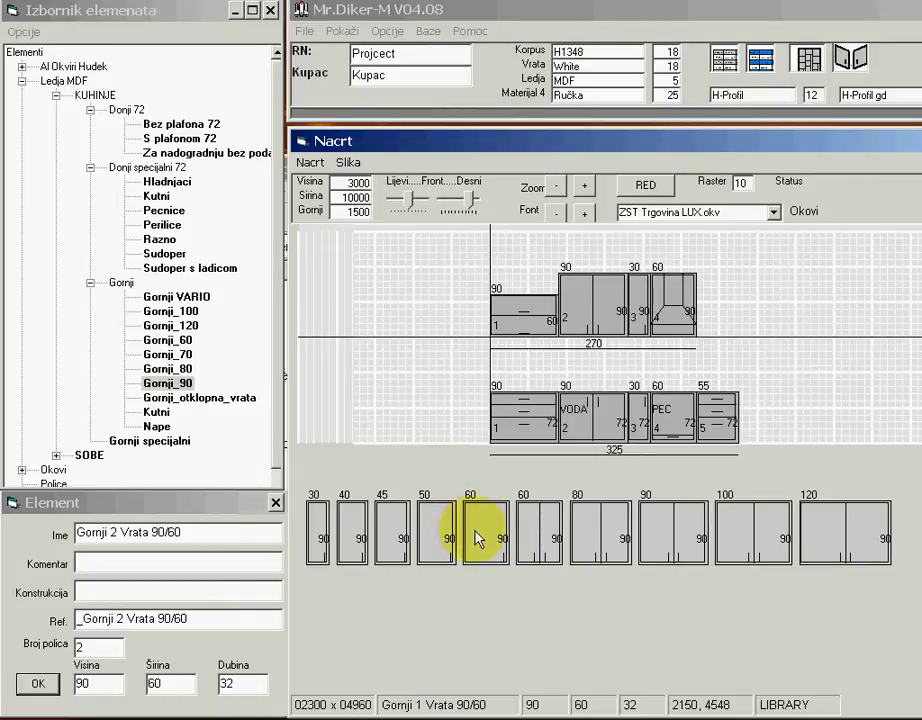
click(476, 540)
click(714, 310)
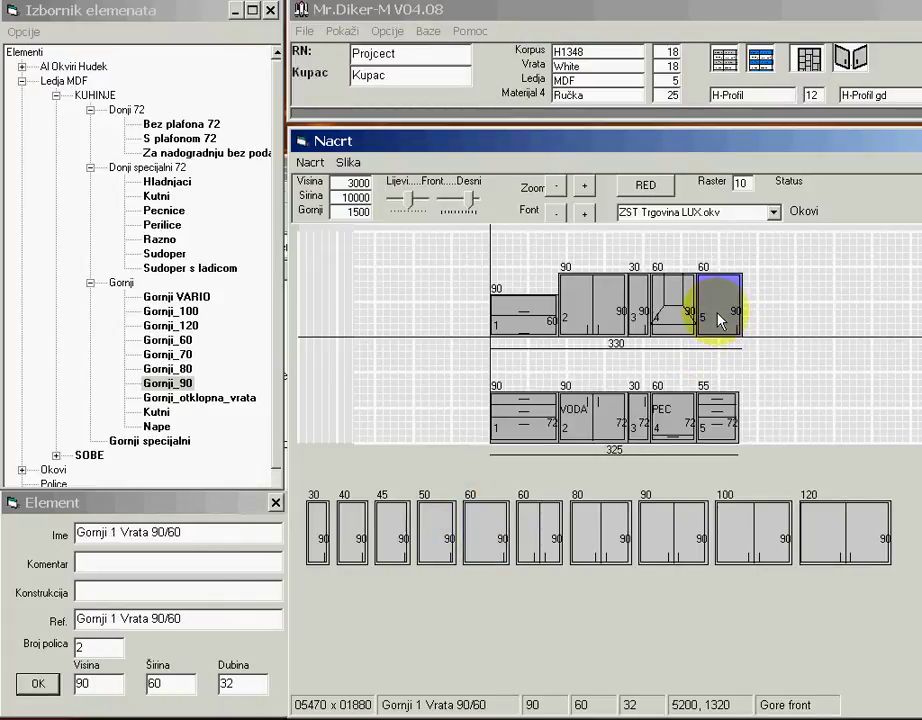
click(160, 684)
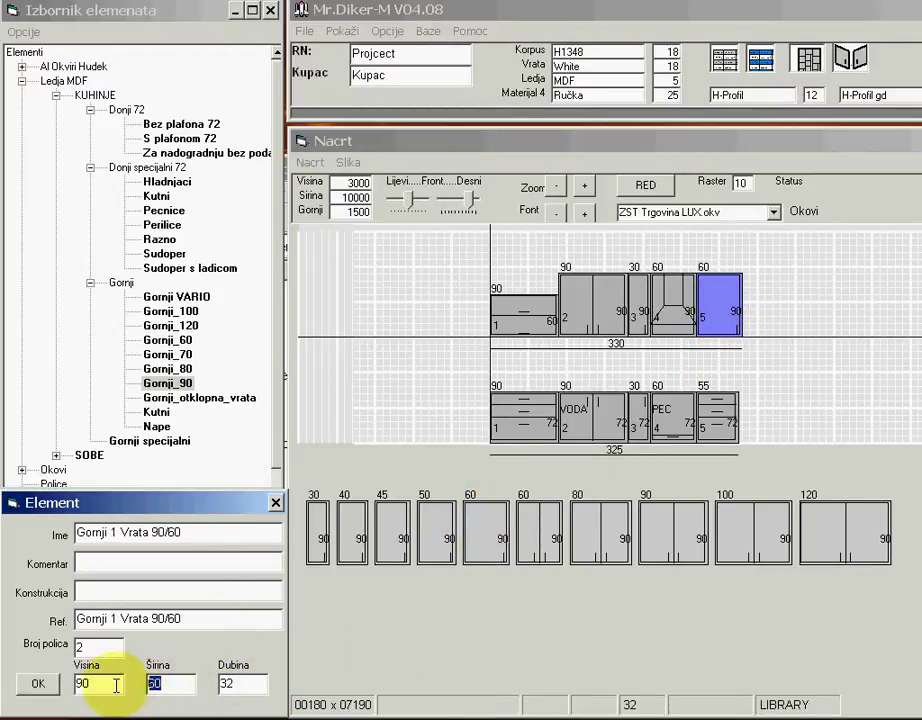
text(55)
click(36, 684)
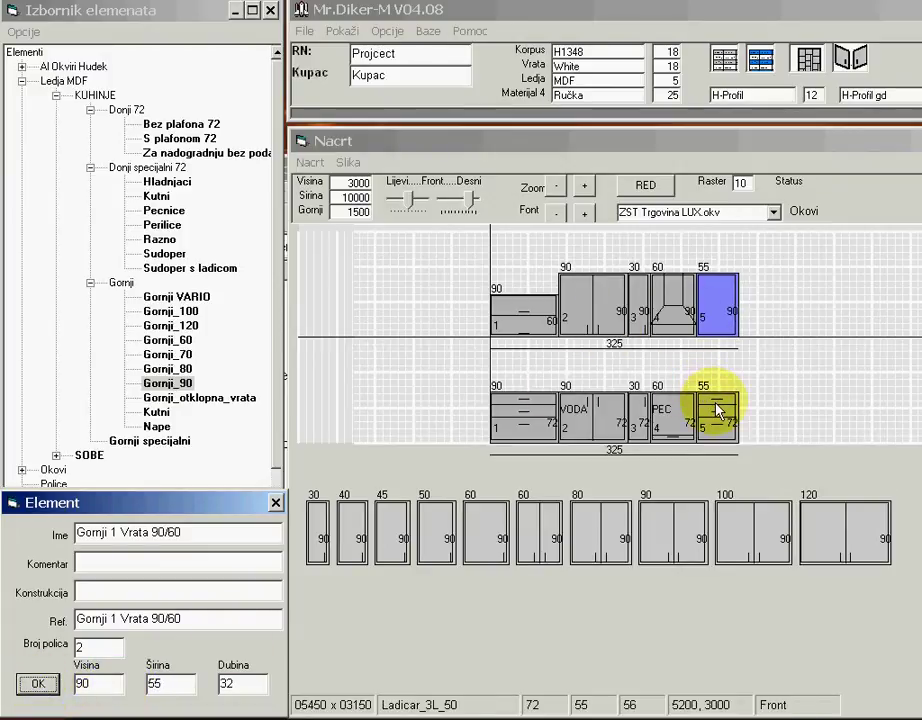
click(527, 314)
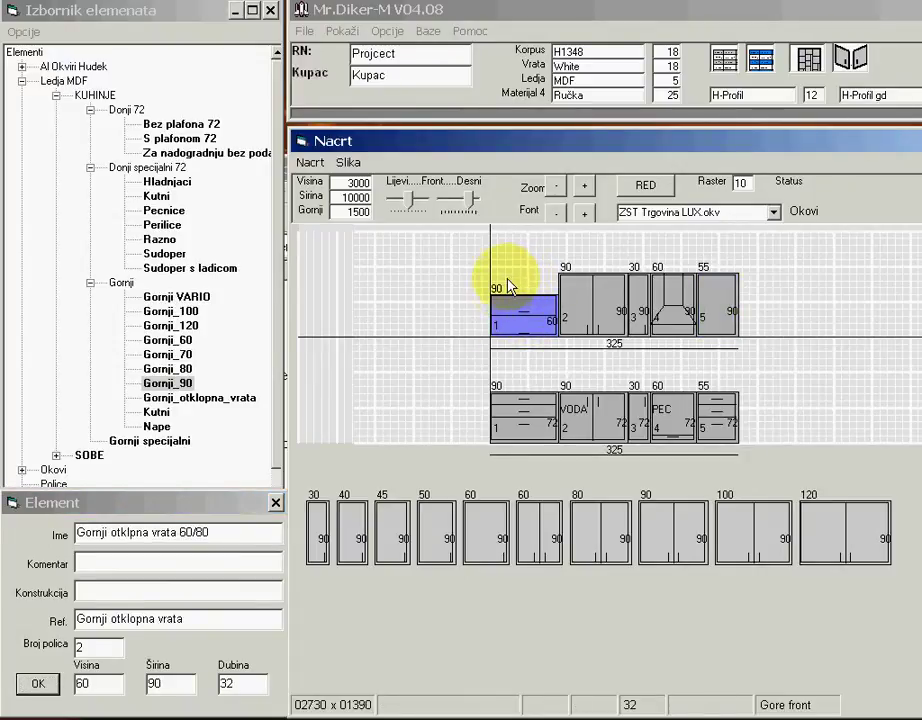
Stack a 30-high flap cabinet, widened to 90, on the upper-left cabinet with Zajednički bok prema dolje
click(190, 399)
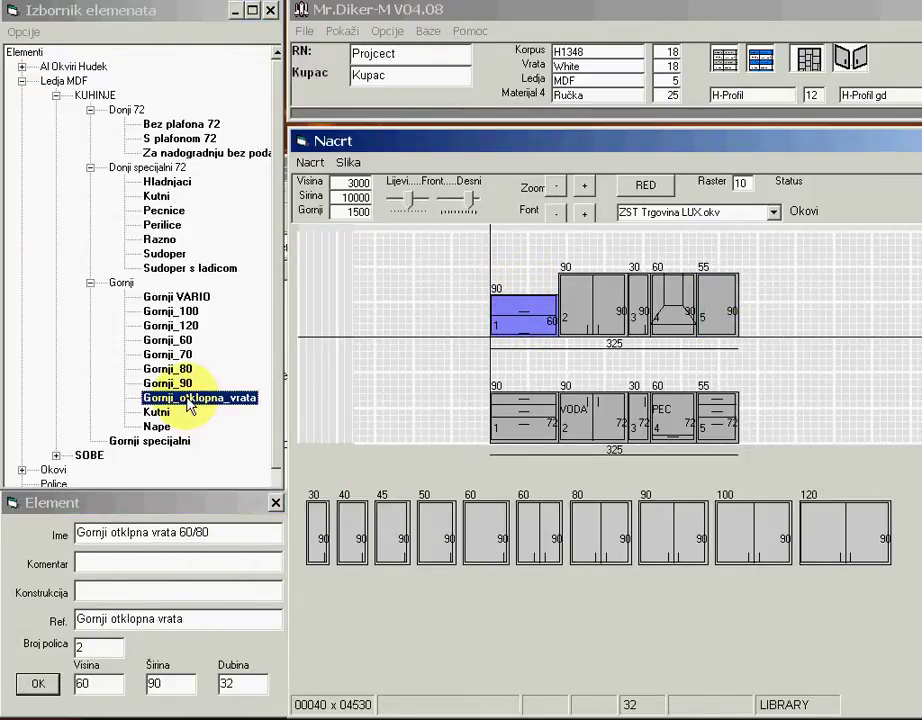
click(318, 520)
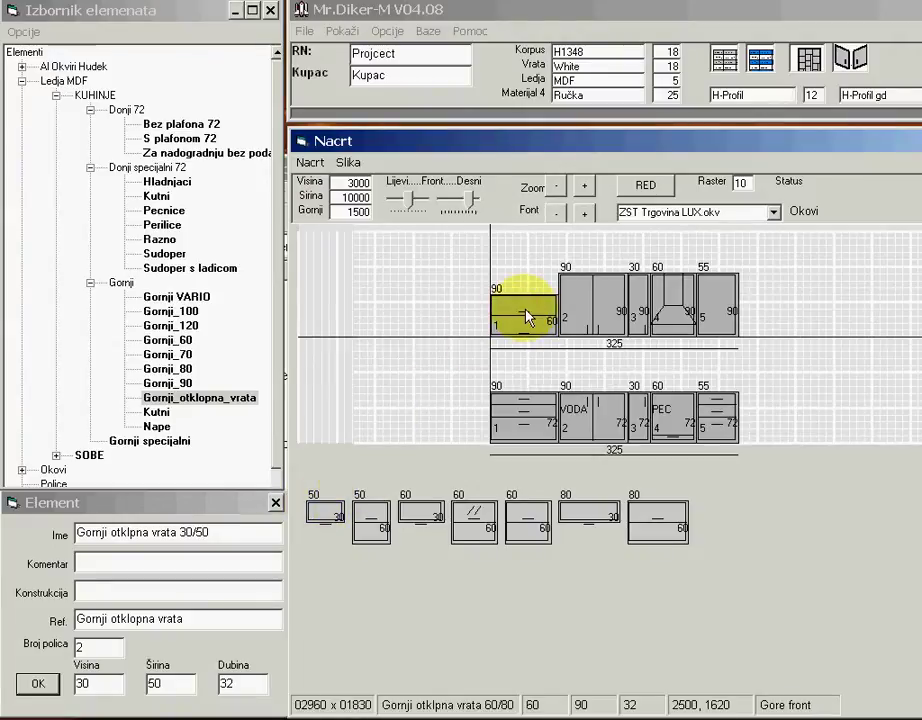
drag(527, 317, 517, 292)
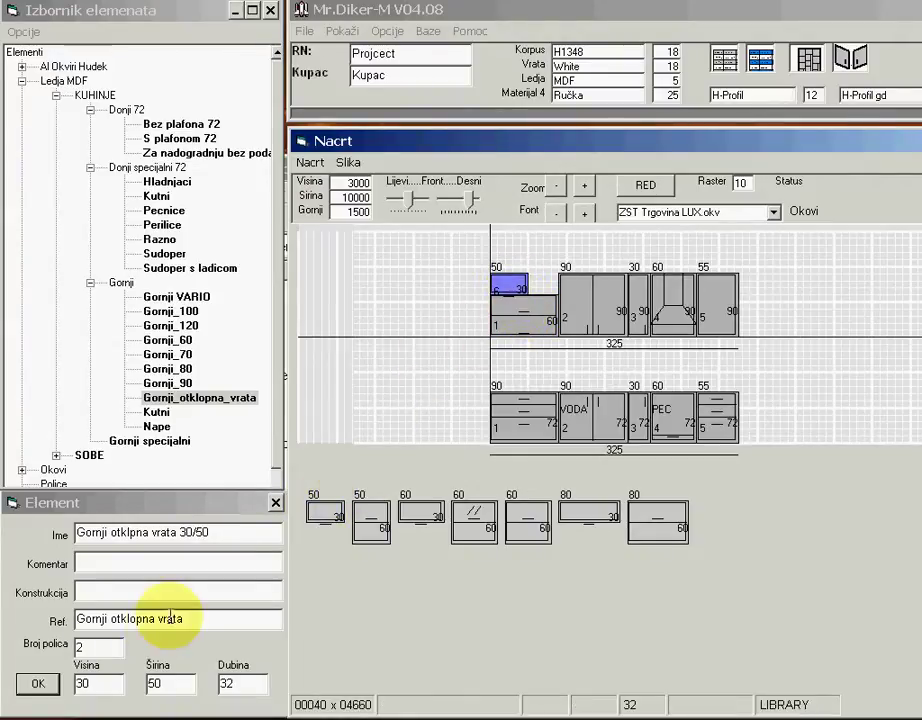
click(150, 684)
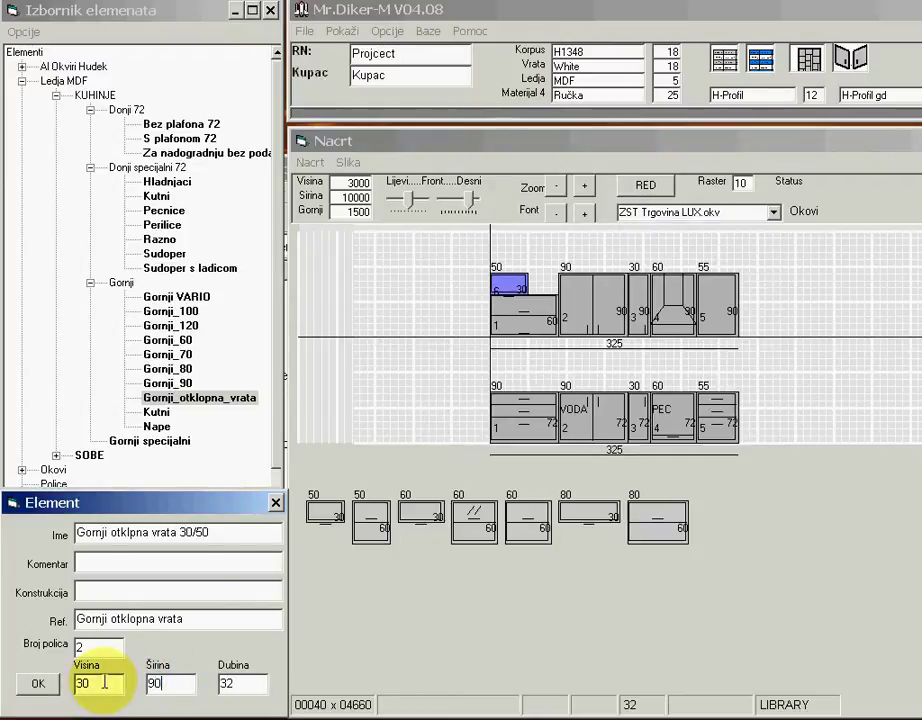
click(38, 684)
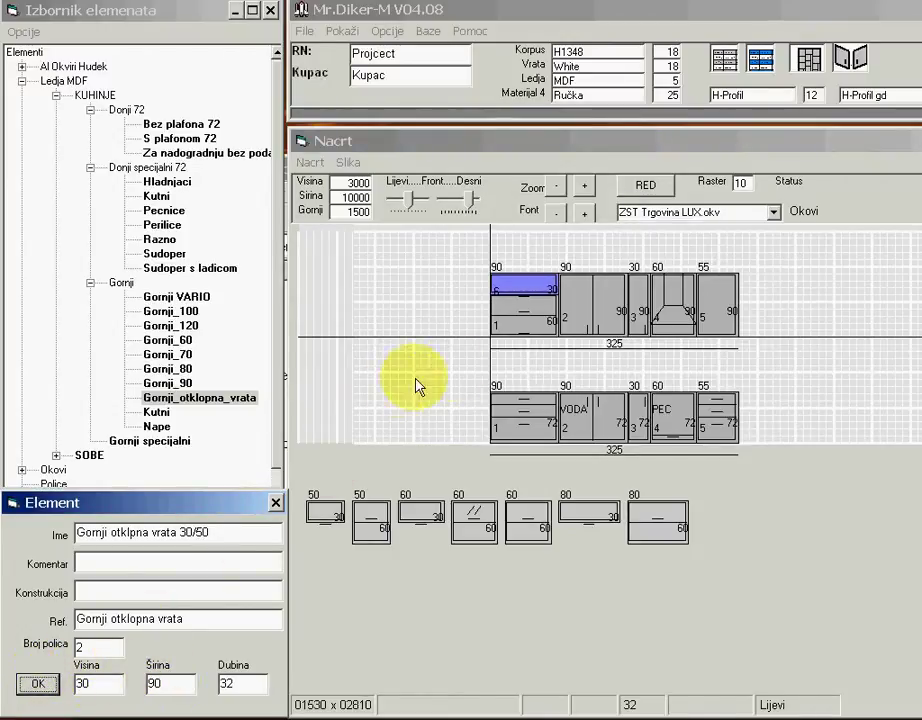
right_click(522, 279)
mouse_move(557, 324)
click(720, 324)
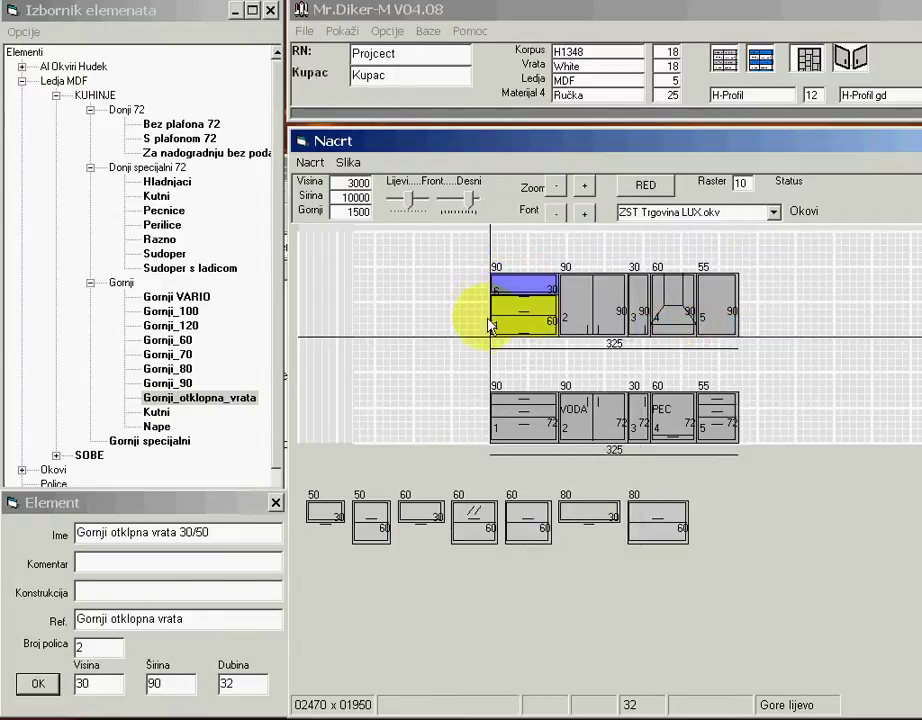
click(560, 250)
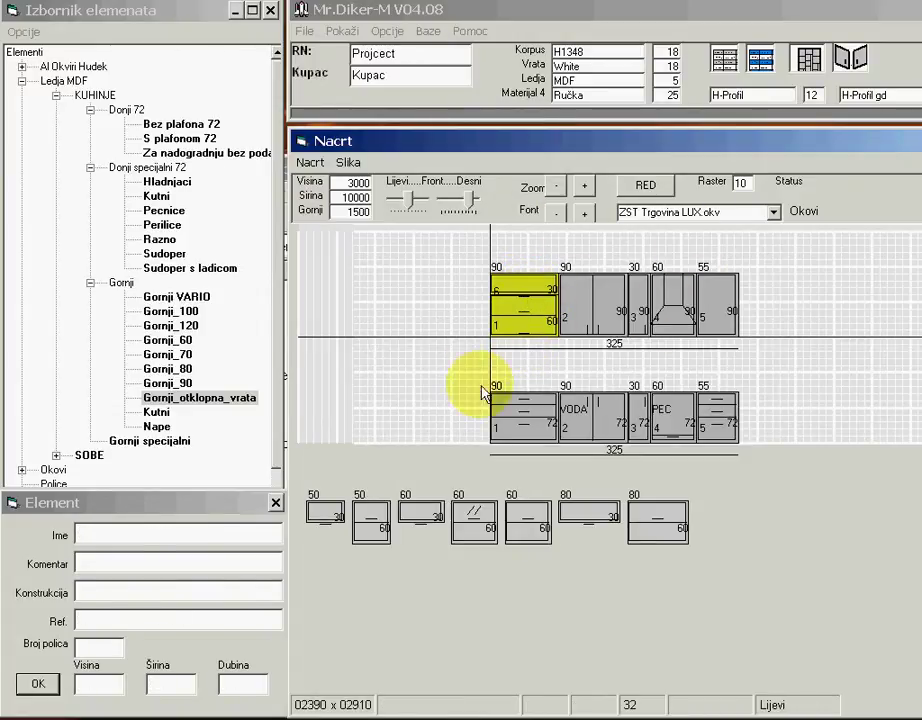
click(731, 66)
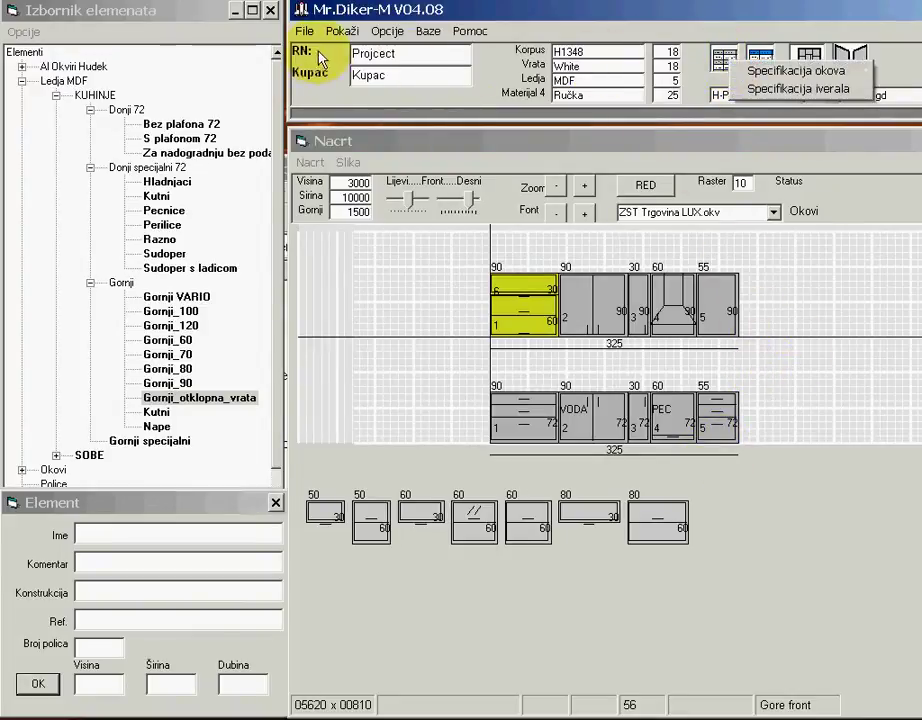
click(768, 76)
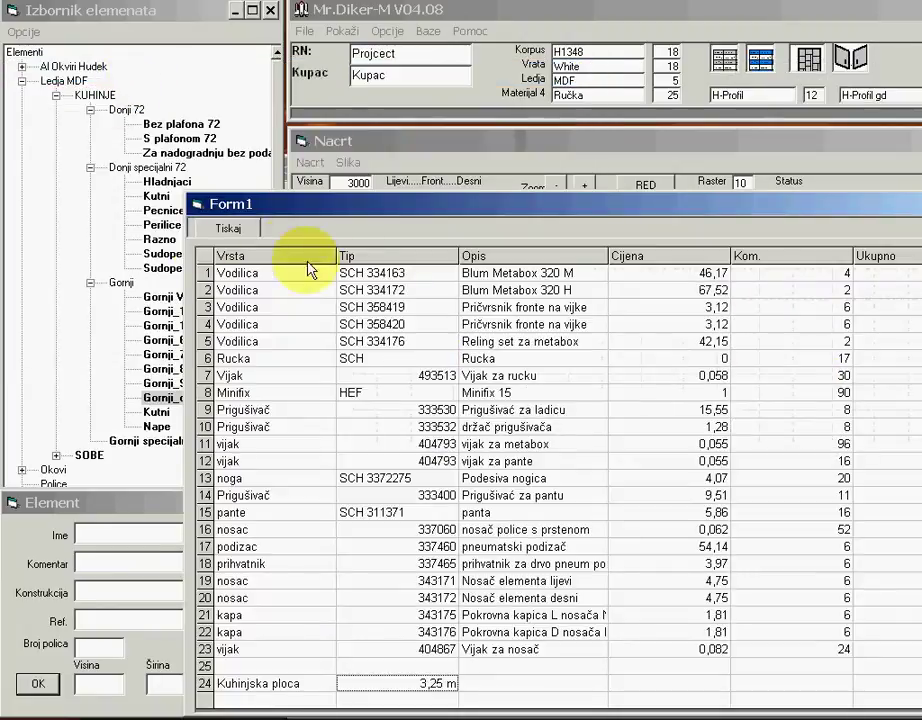
drag(383, 204, 233, 80)
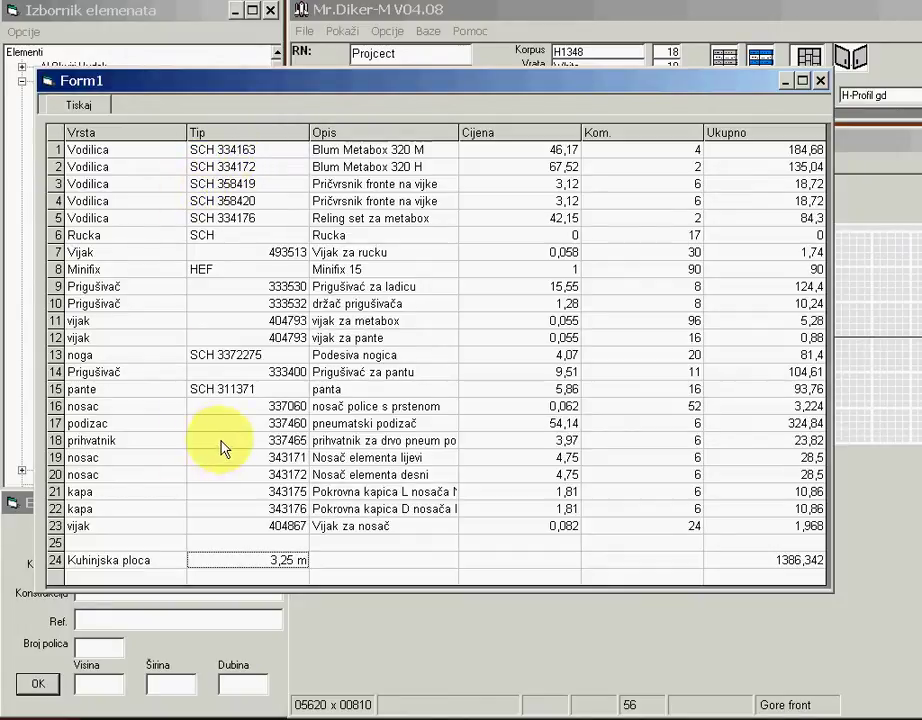
click(820, 80)
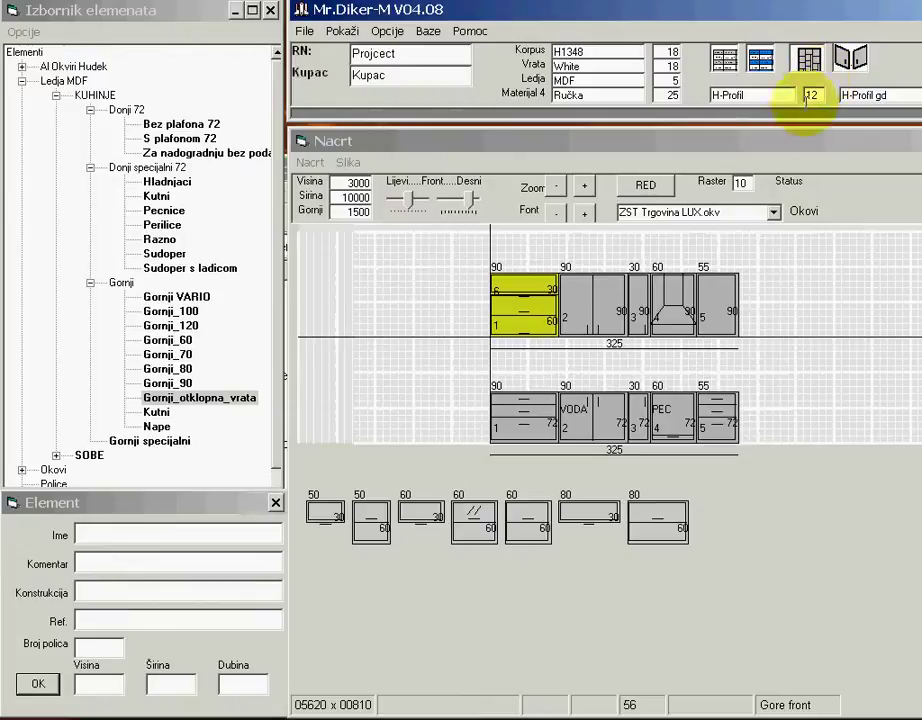
click(773, 213)
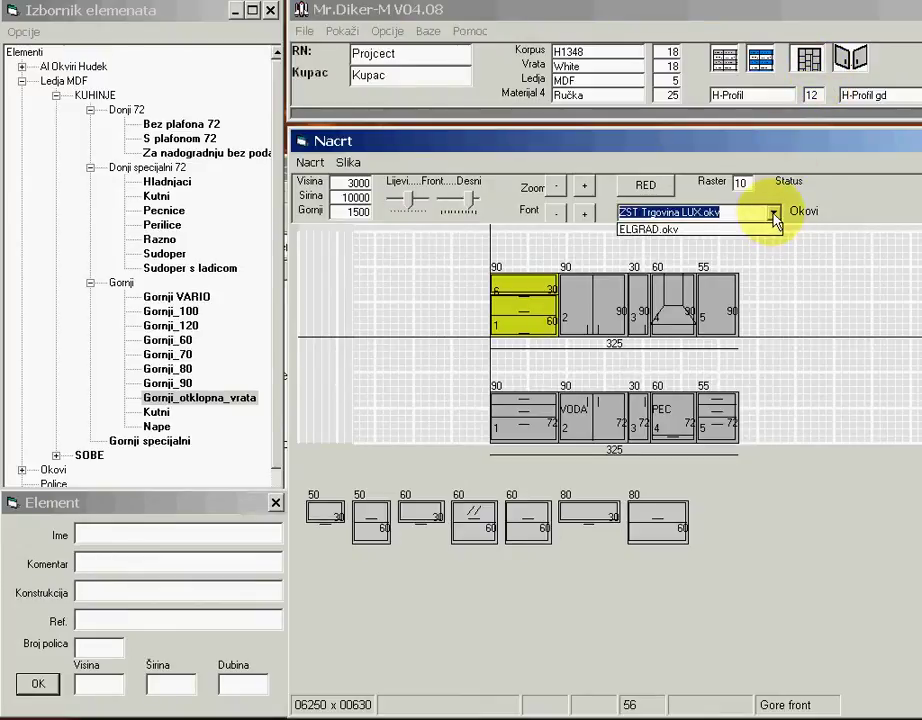
click(774, 214)
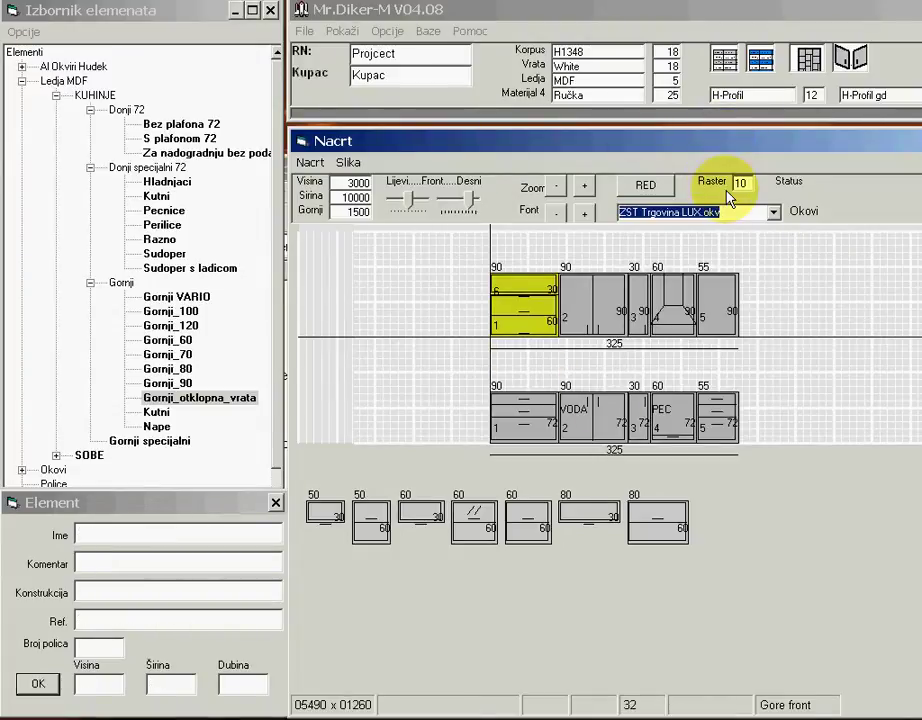
click(770, 58)
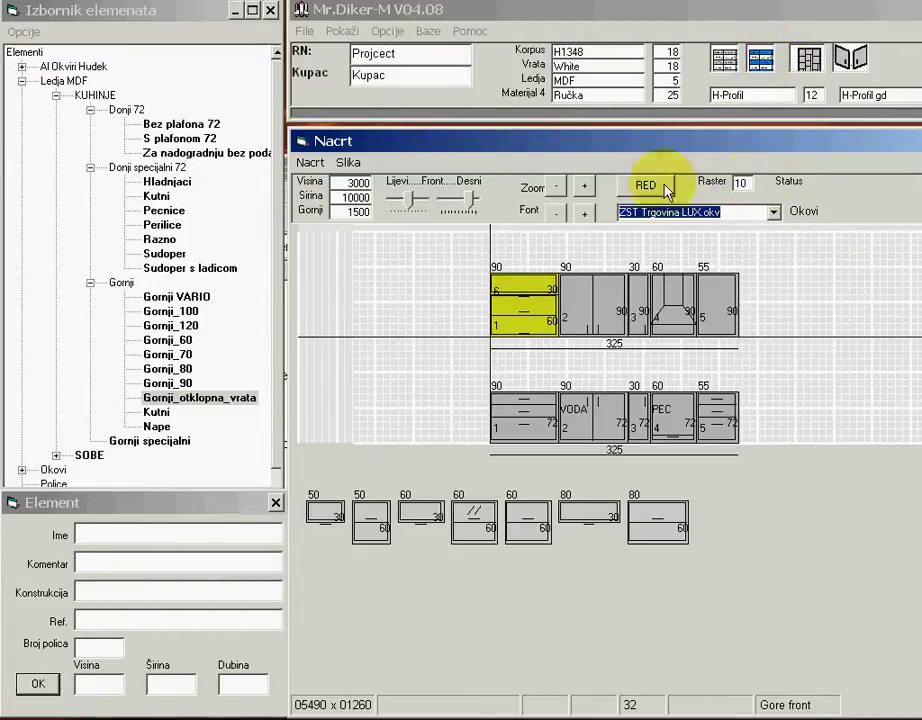
click(725, 60)
click(780, 86)
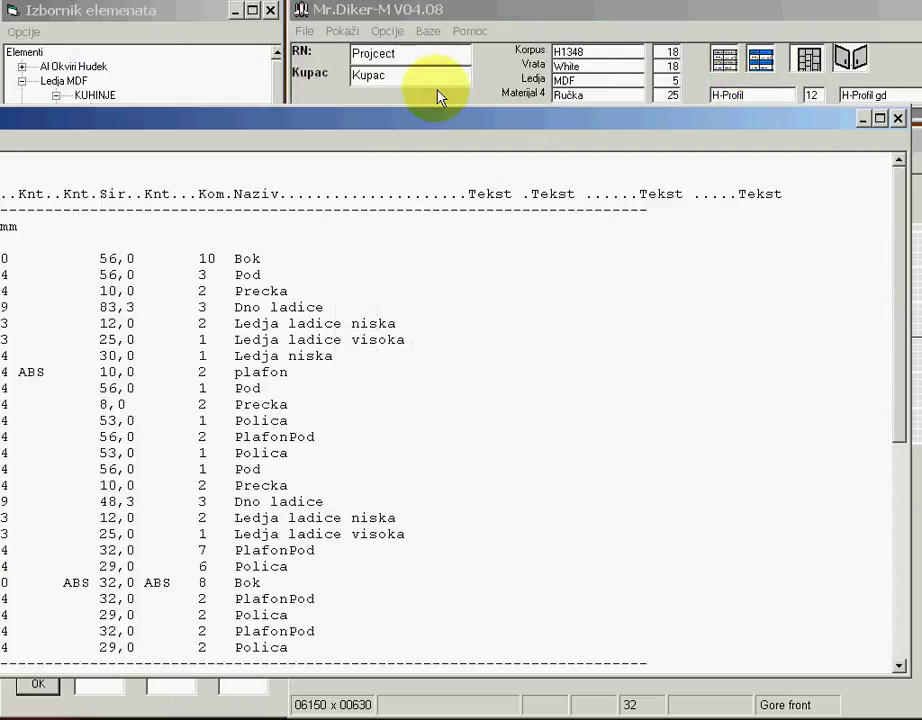
drag(290, 118, 252, 110)
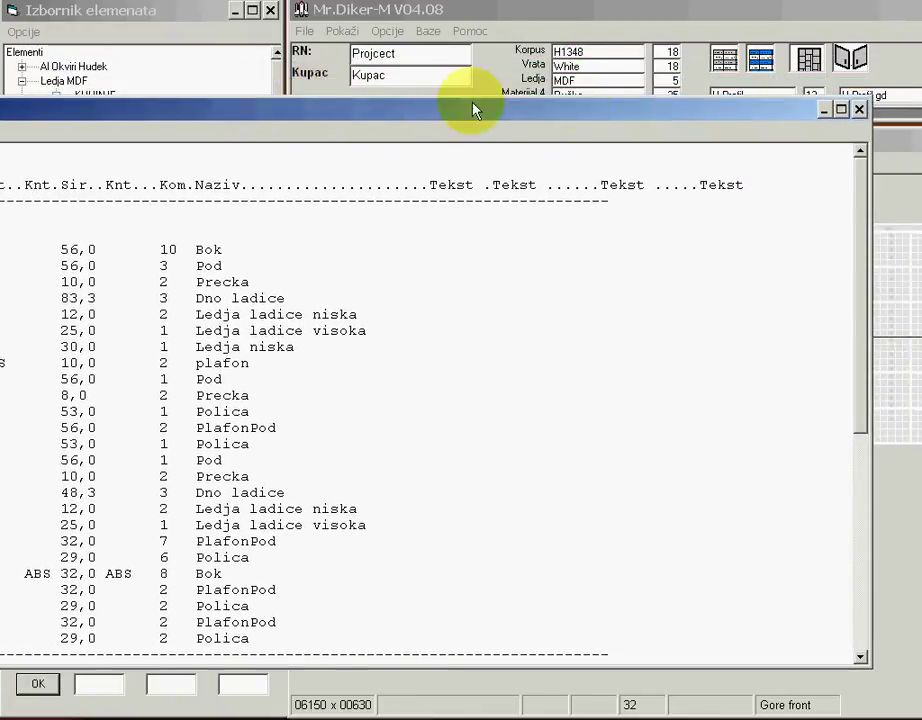
click(859, 109)
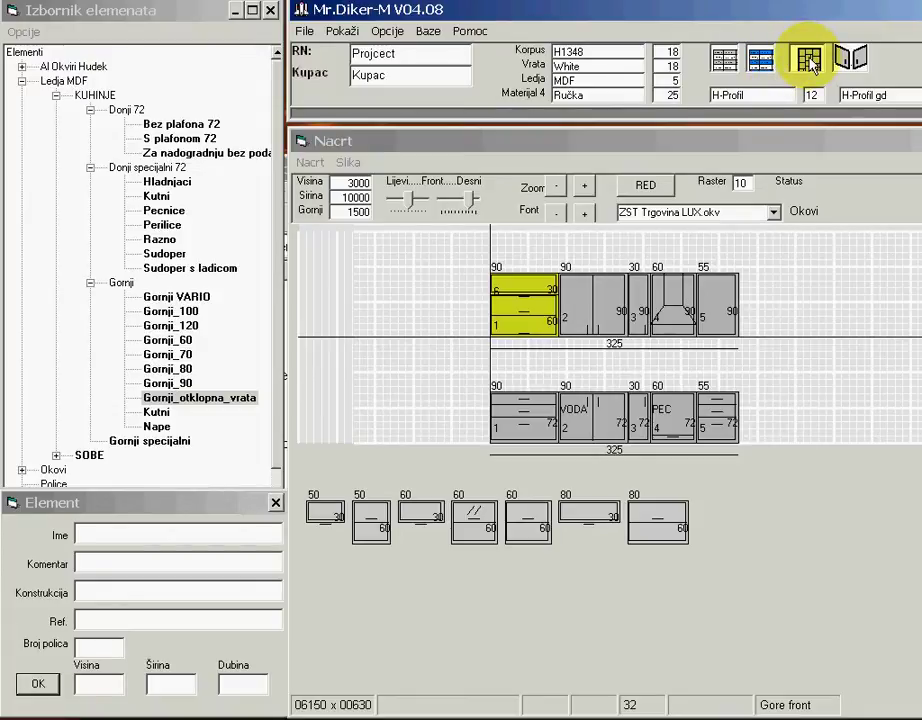
Export the project to C:\DikerSastavnica for optimisation, keeping the normal grain direction
click(809, 60)
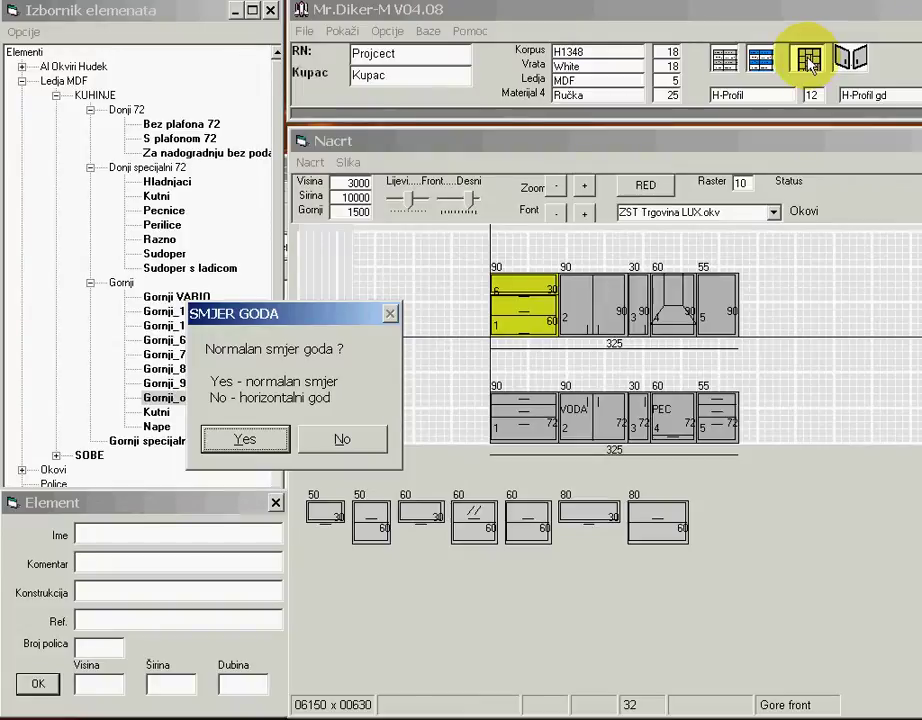
click(246, 440)
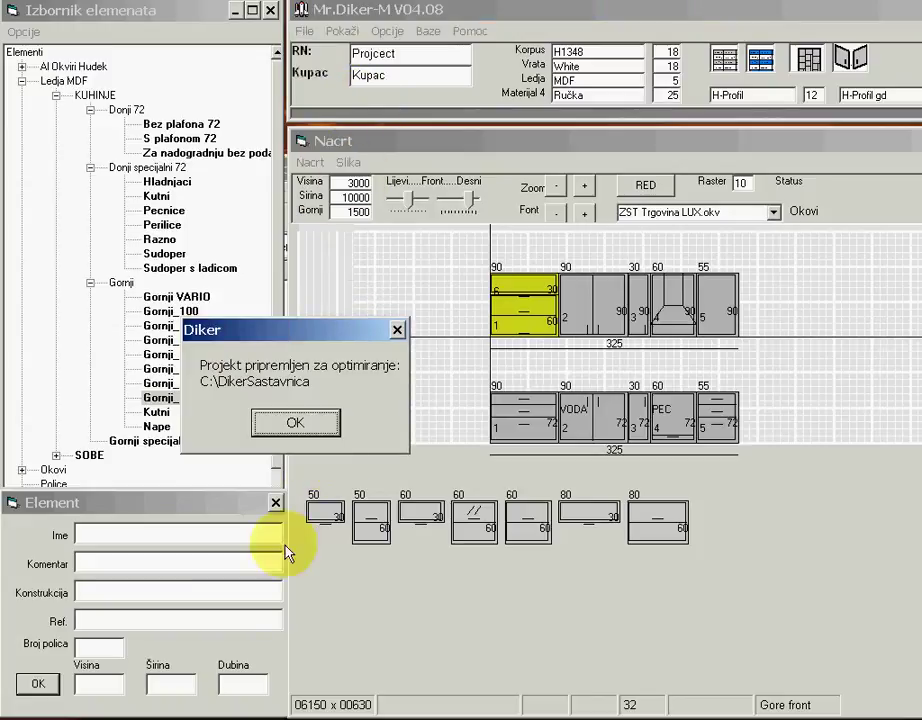
click(262, 422)
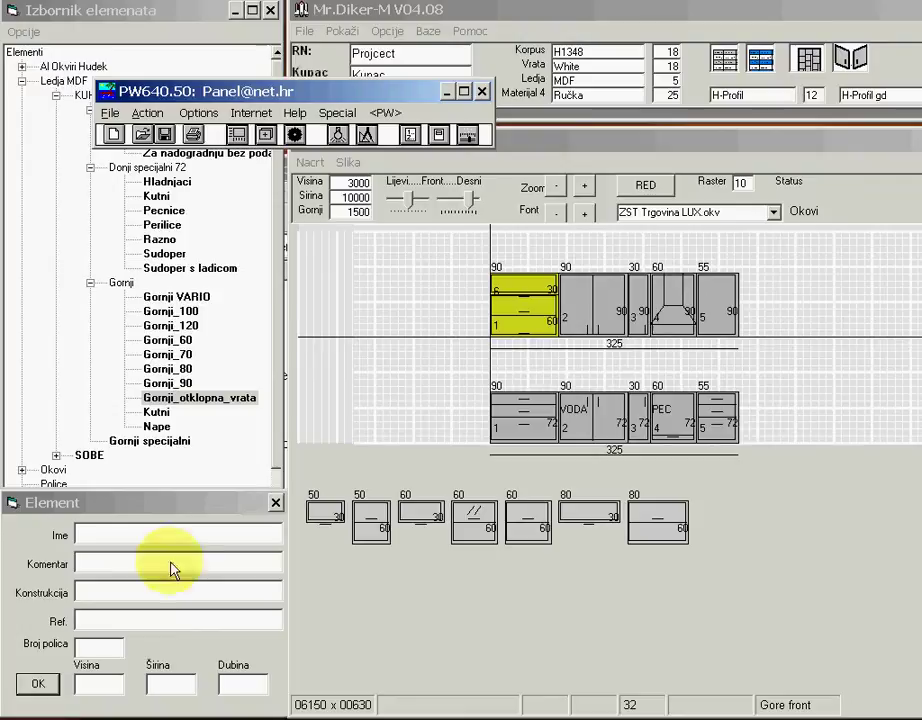
Import H1348.pws from DikerSastavnica into a new job via the Element constructor import
click(108, 114)
mouse_move(154, 262)
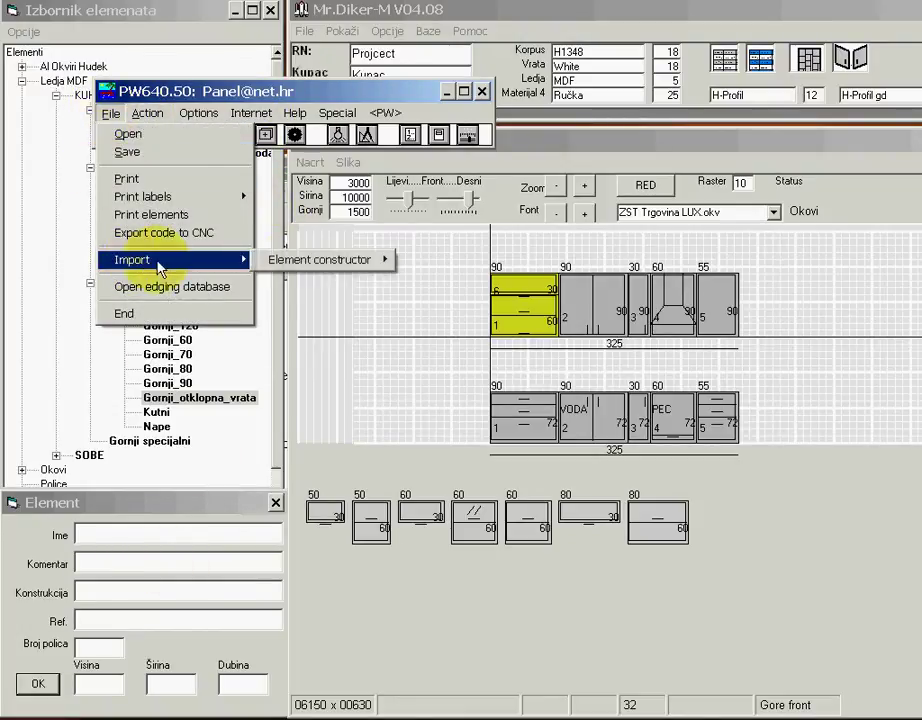
mouse_move(316, 272)
click(440, 262)
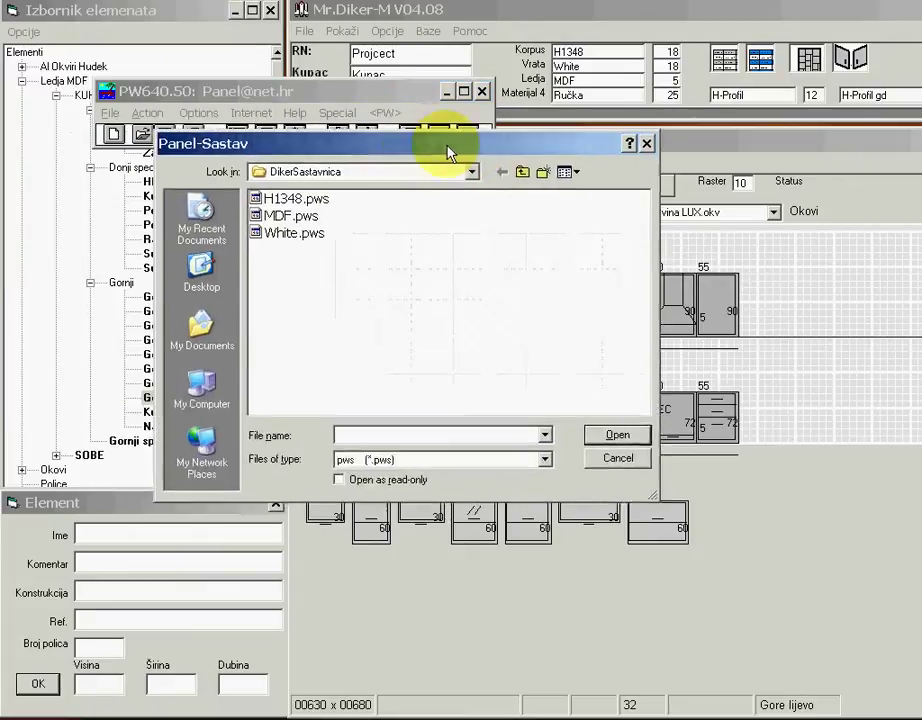
drag(426, 140, 636, 118)
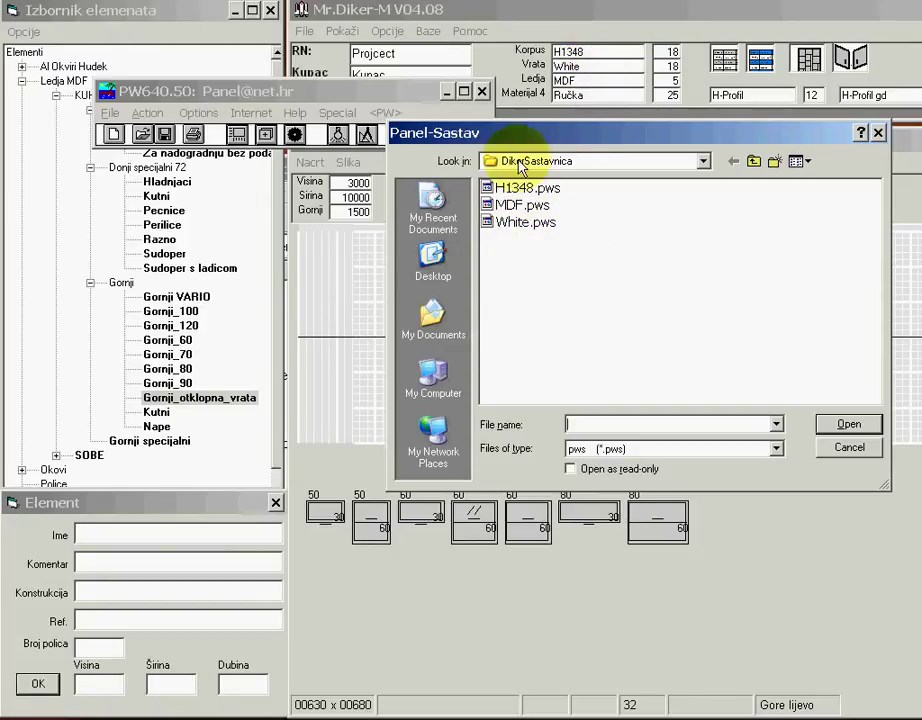
click(525, 189)
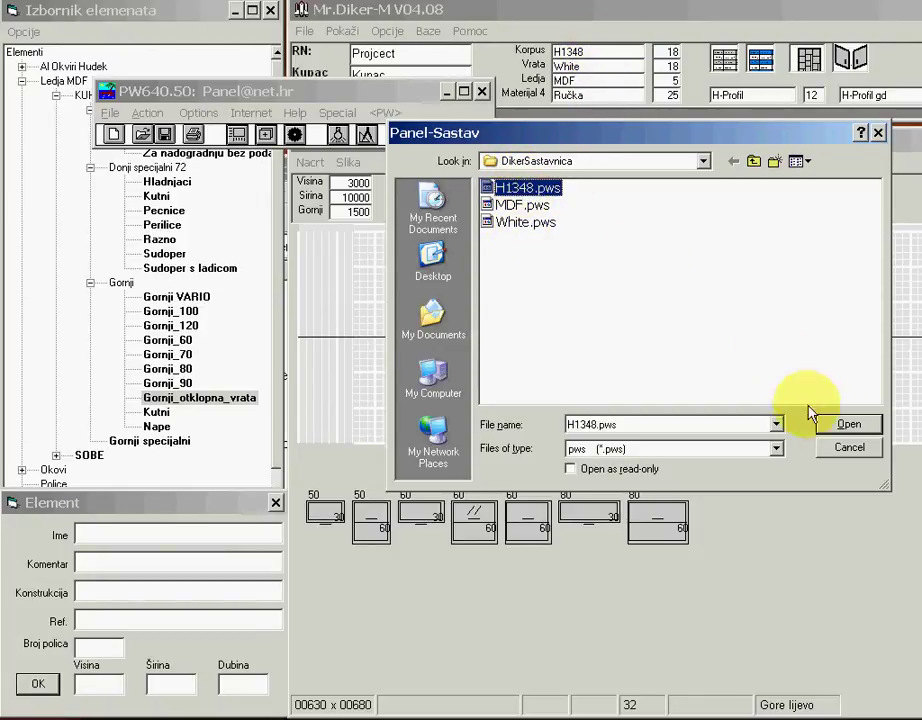
click(849, 424)
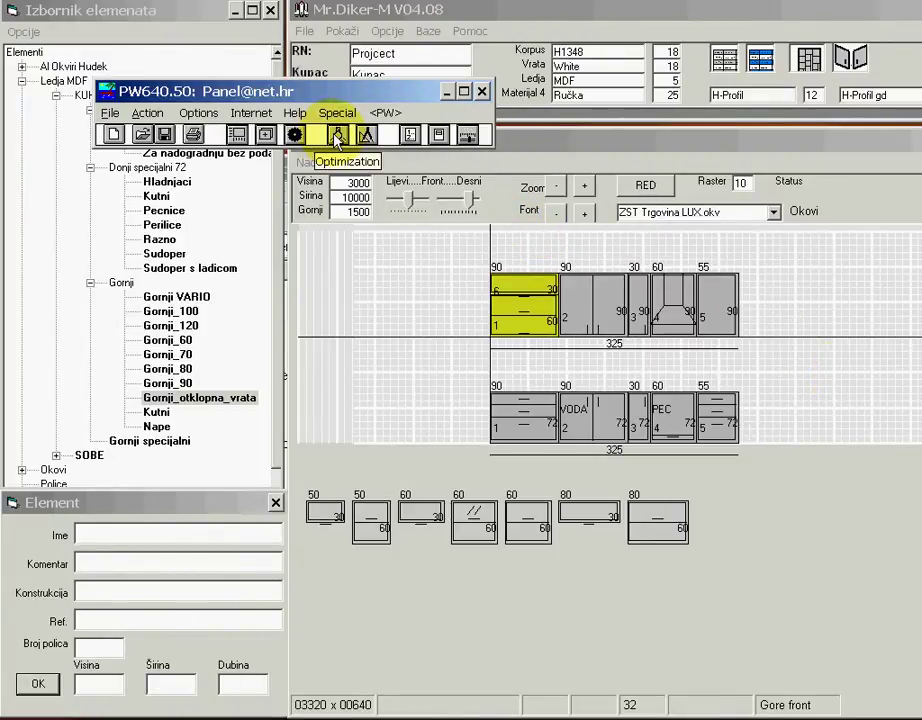
Redefine the H1348 board panel as 280 × 207 cm
click(237, 134)
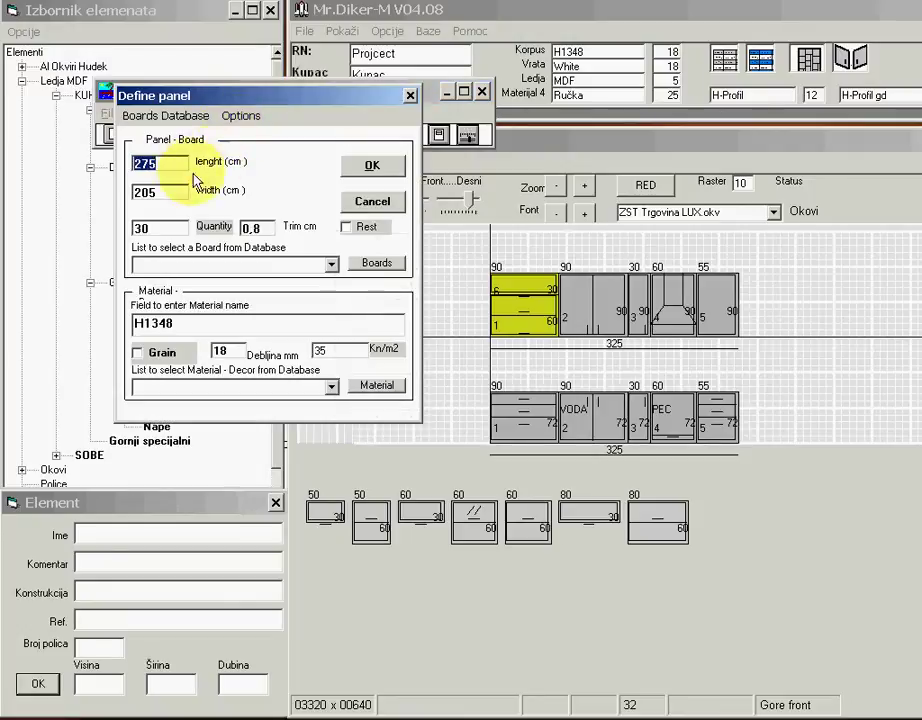
text(2)
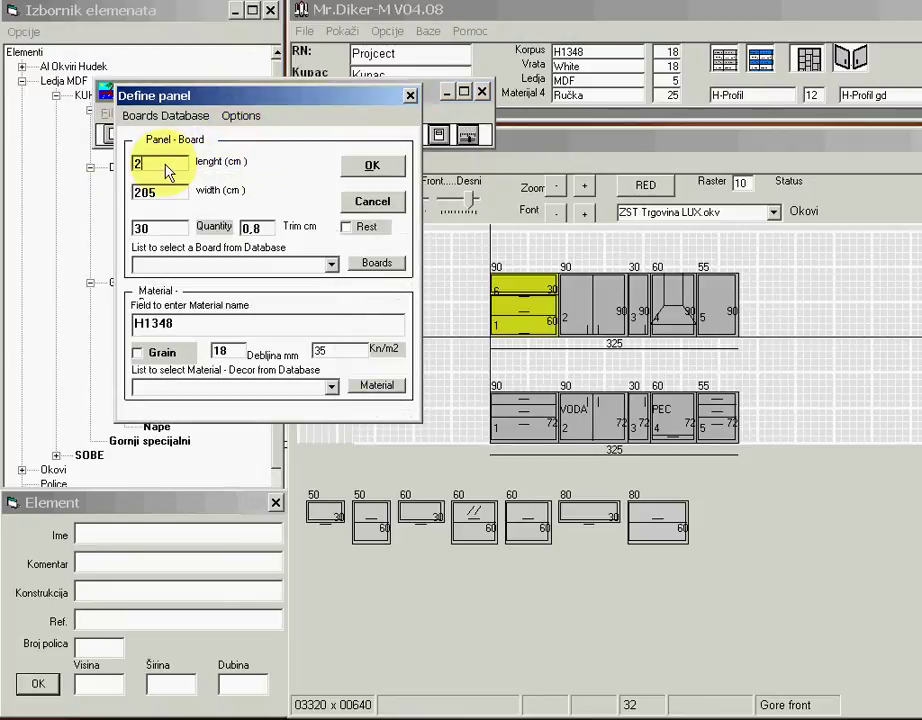
text(208)
key(BackSpace)
text(7)
click(367, 165)
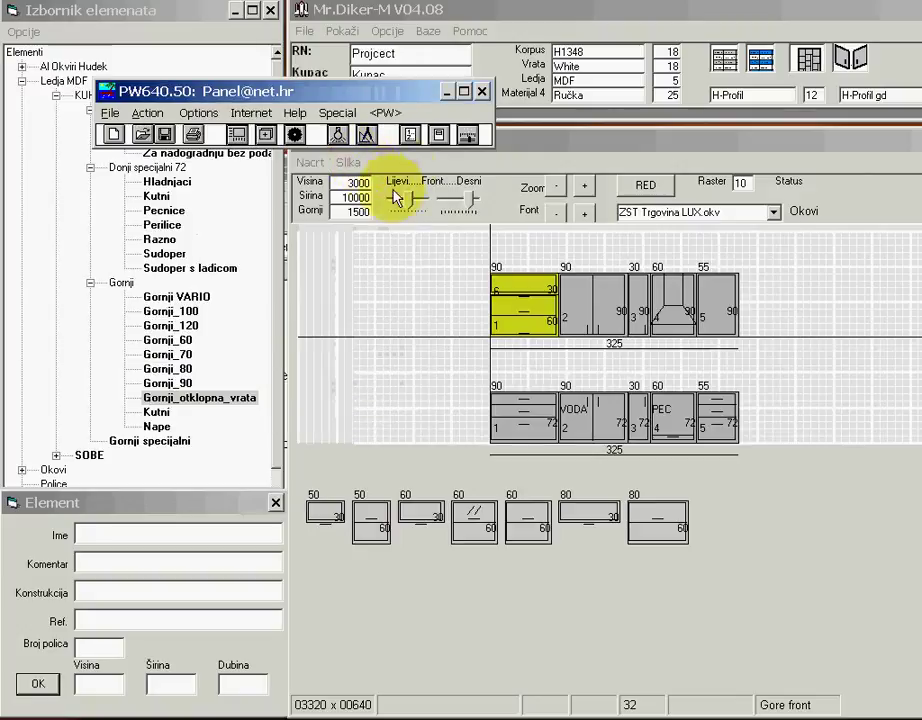
click(265, 135)
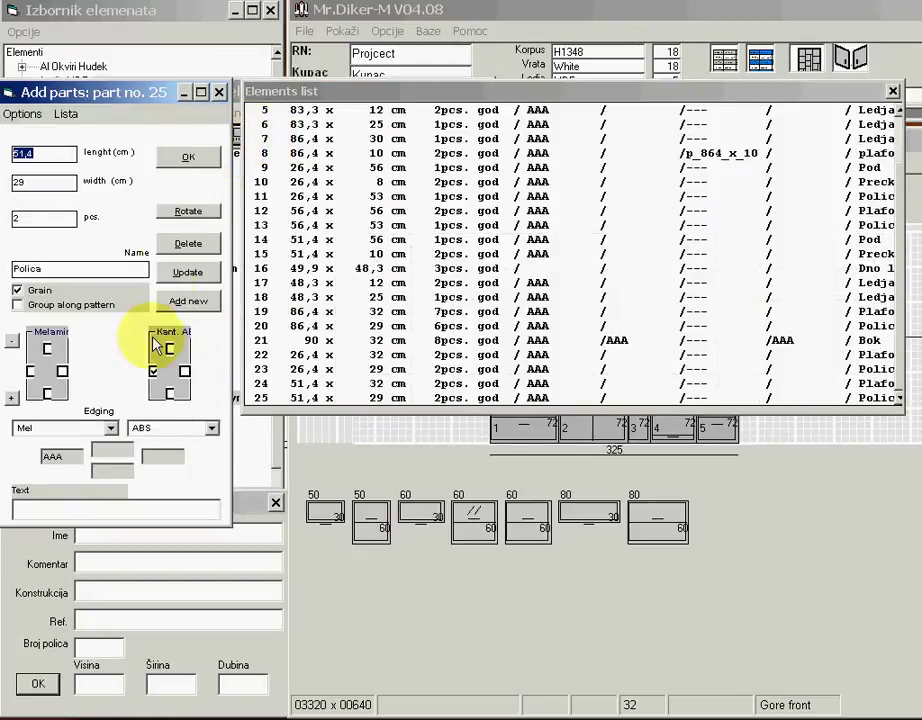
click(219, 92)
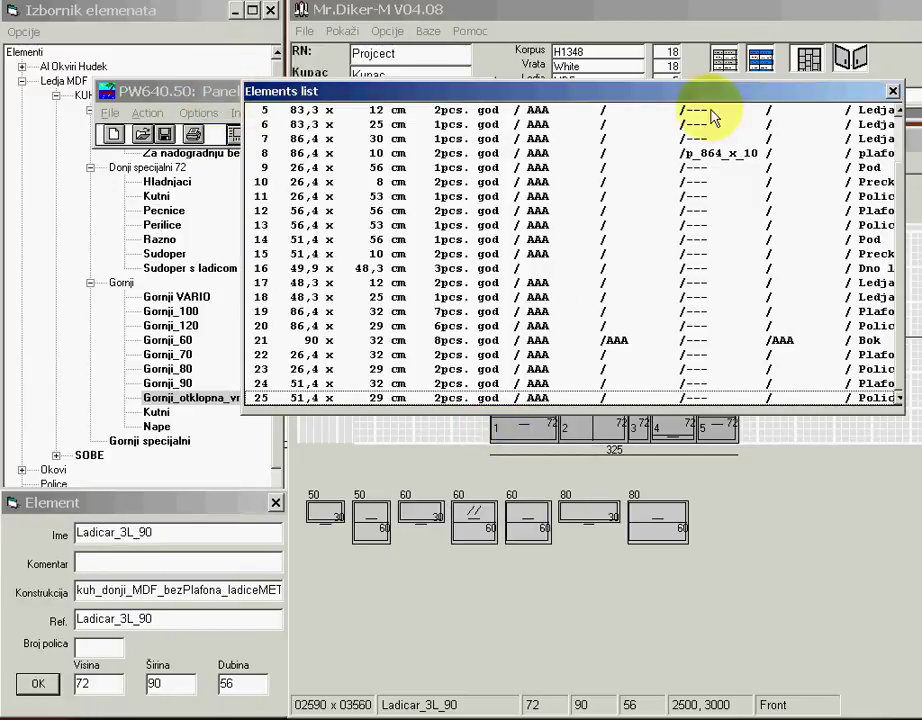
click(893, 91)
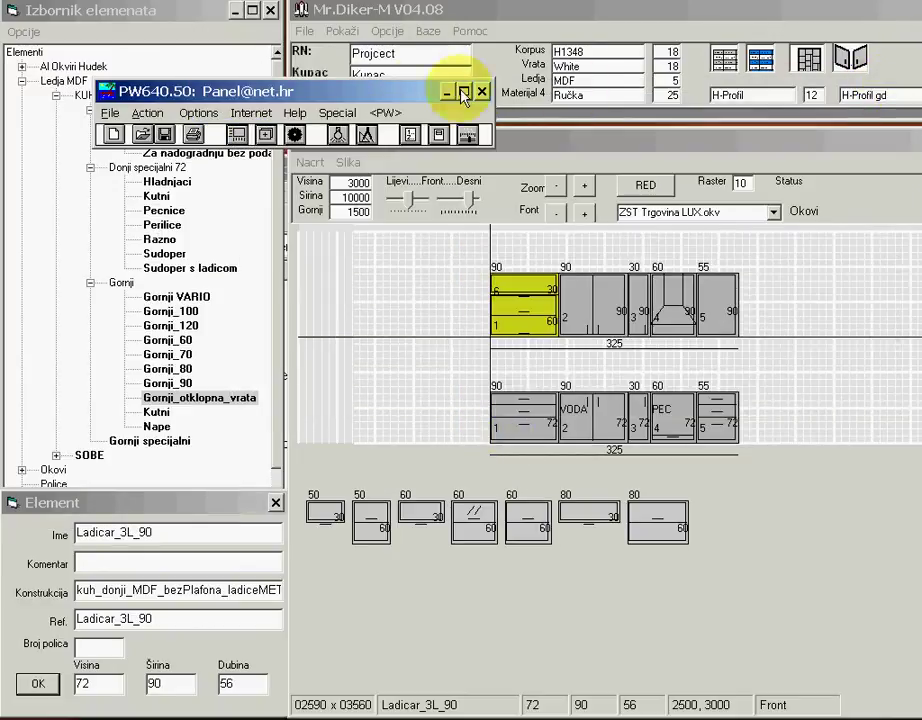
Optimise the H1348 parts into four cutting patterns, review patterns 2–4, and open the Optimizing method settings
click(338, 137)
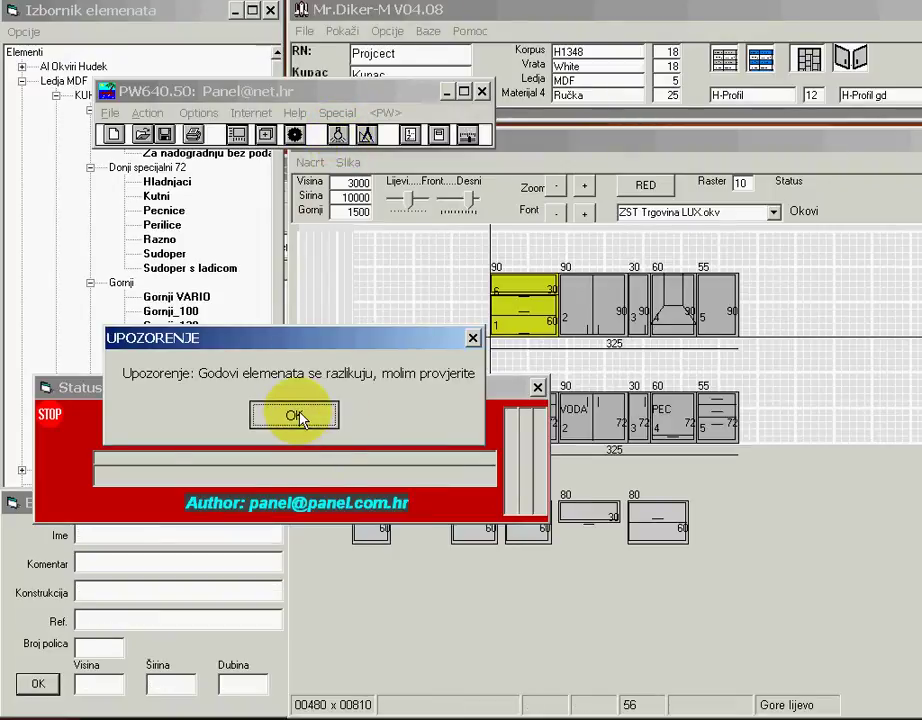
click(296, 416)
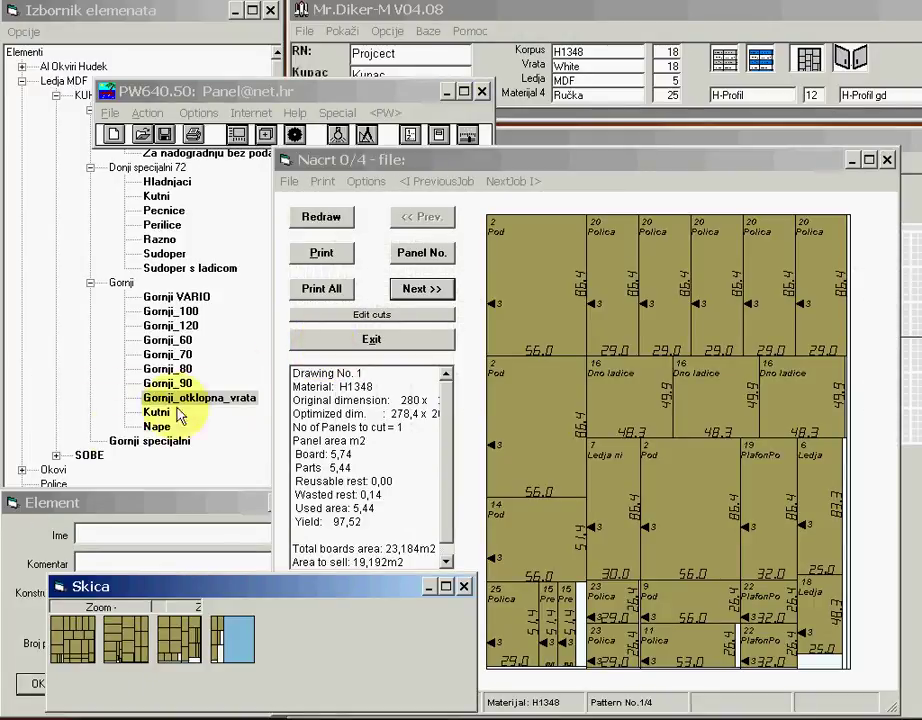
click(125, 640)
click(178, 640)
click(232, 640)
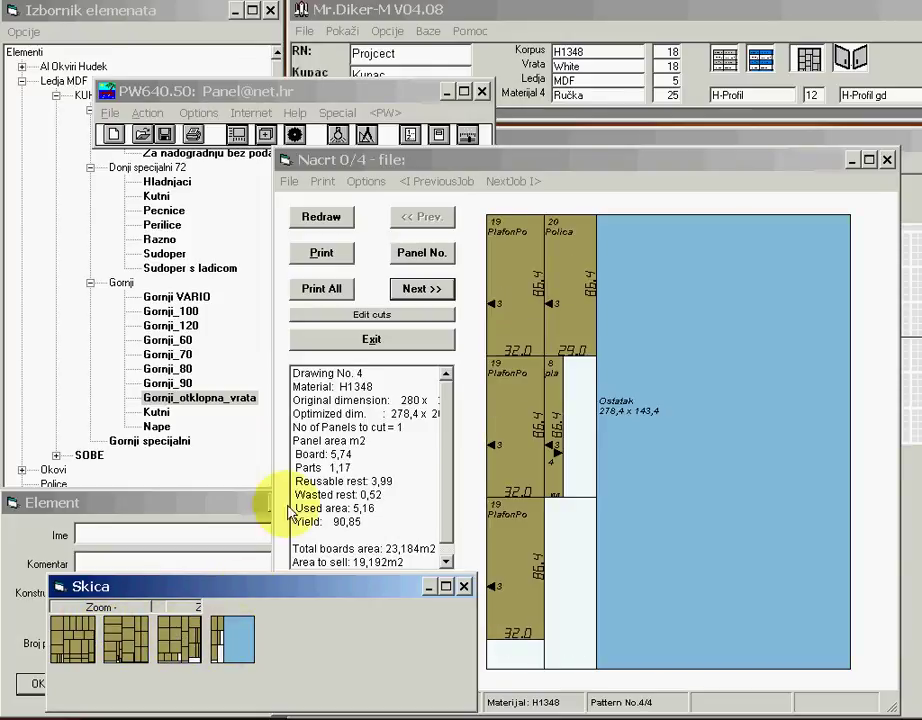
click(467, 135)
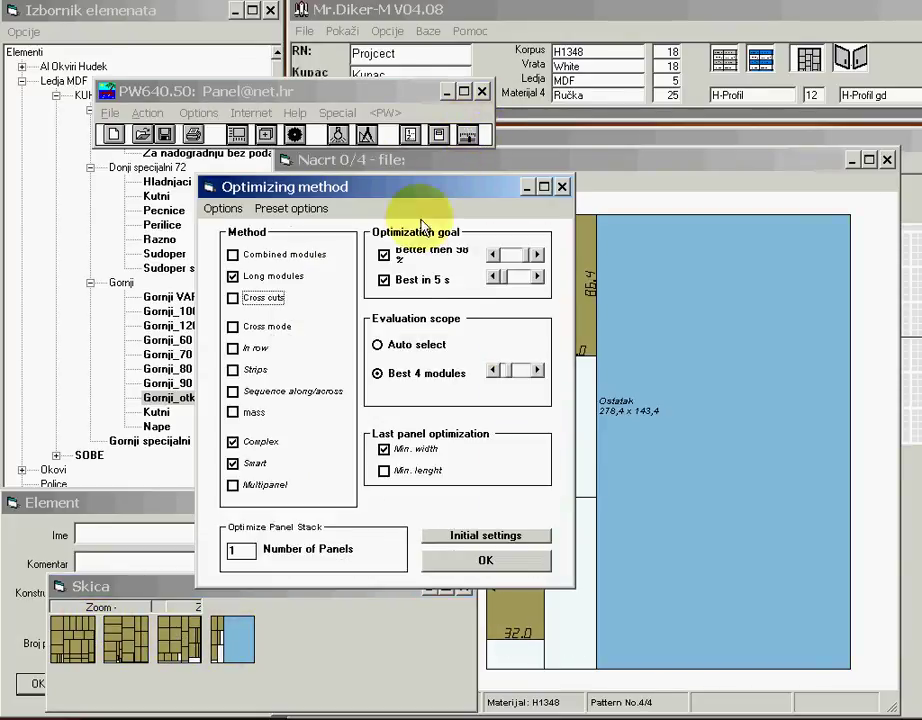
Turn on Combined modules and Strips optimization, checking the presets without choosing one
click(233, 256)
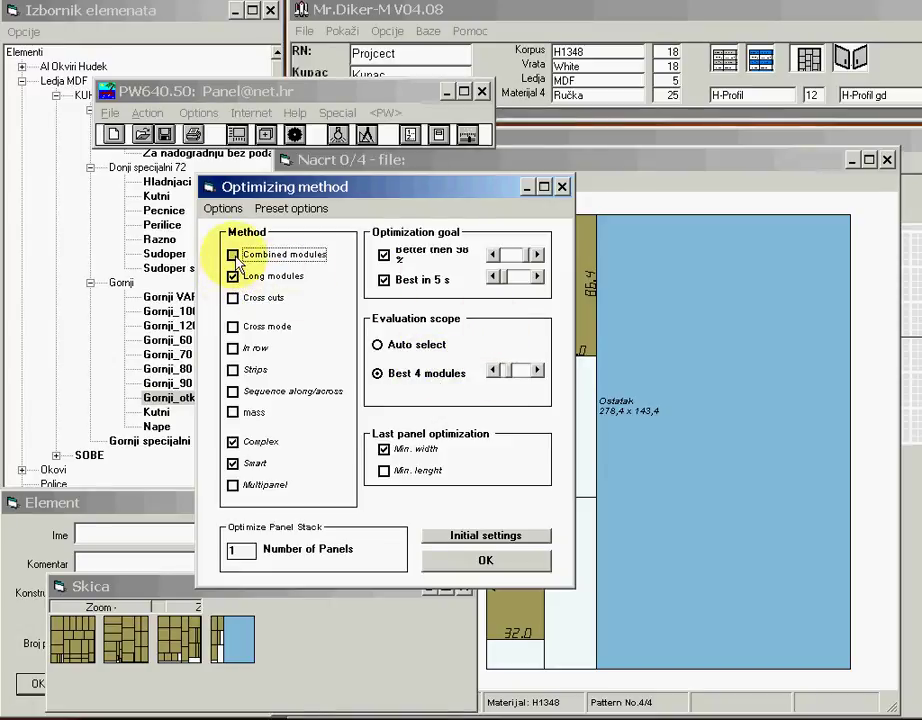
click(236, 372)
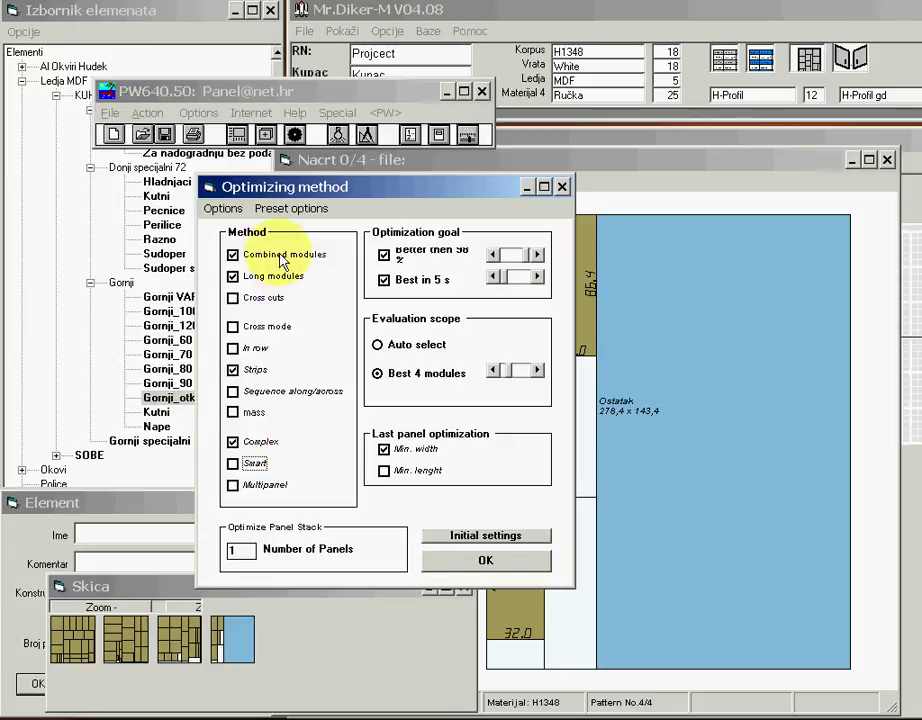
click(292, 210)
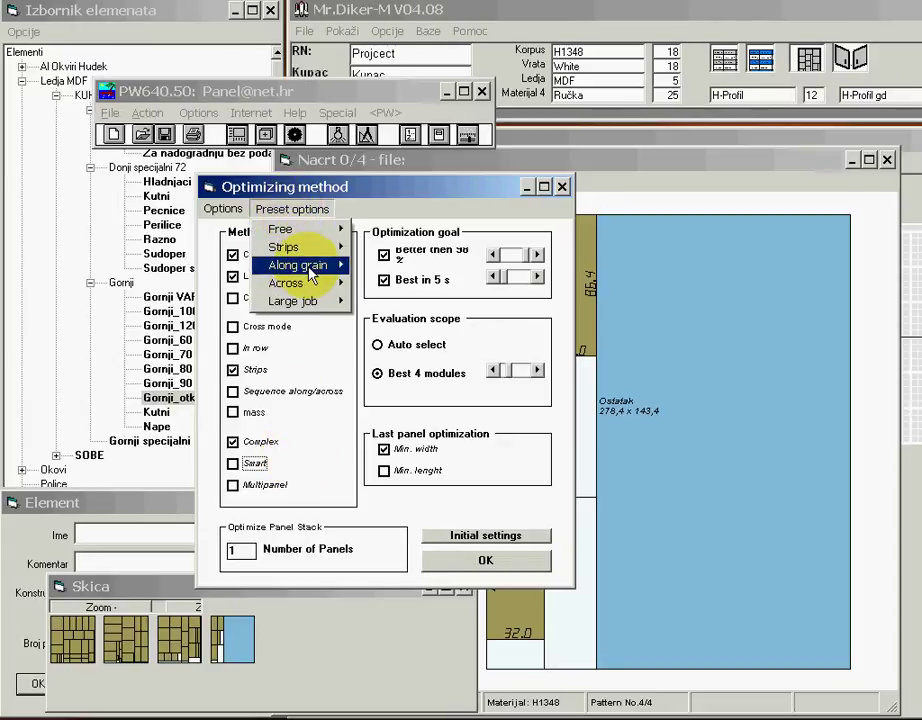
mouse_move(308, 268)
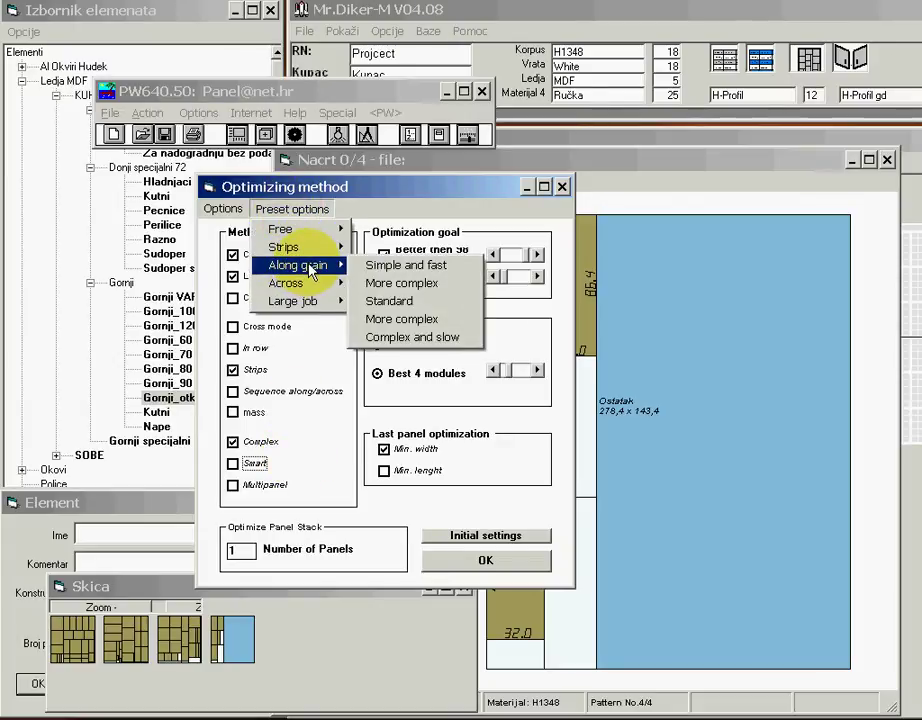
click(403, 191)
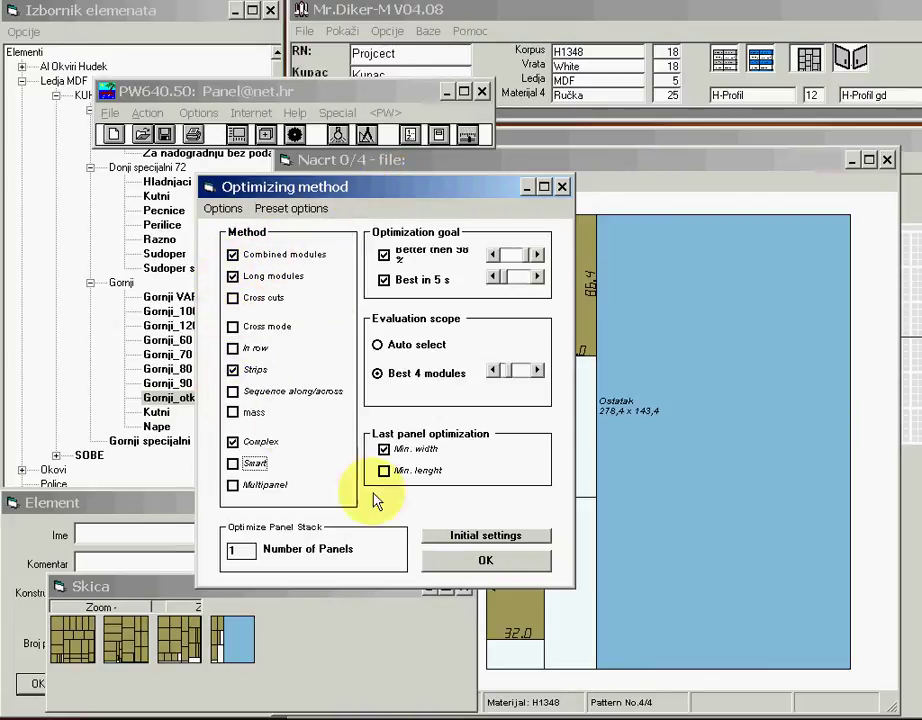
Apply the new optimizing method settings and re-run the panel optimization
click(470, 564)
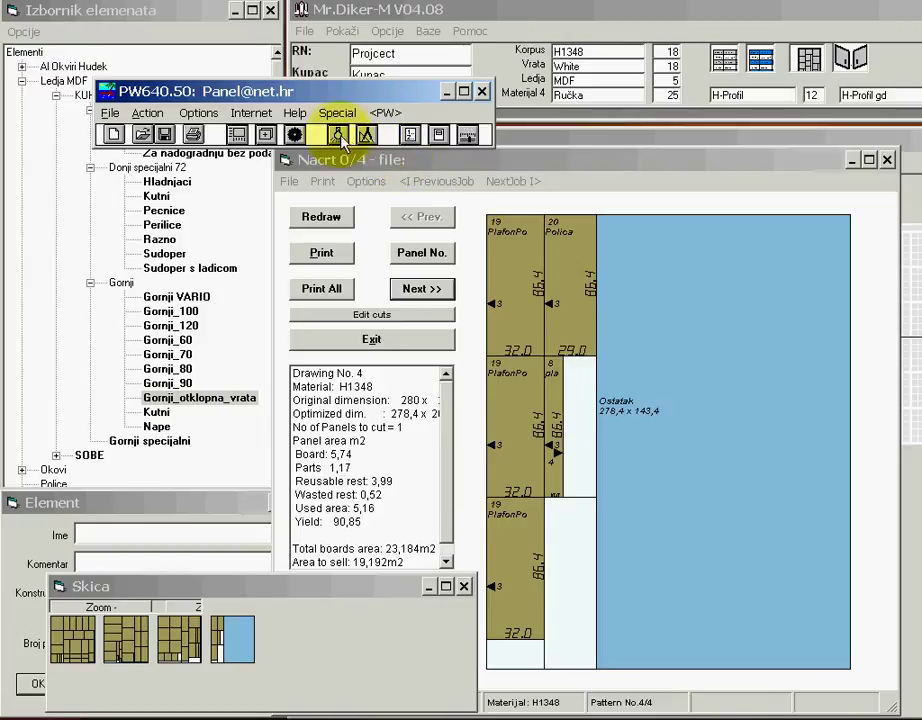
click(467, 134)
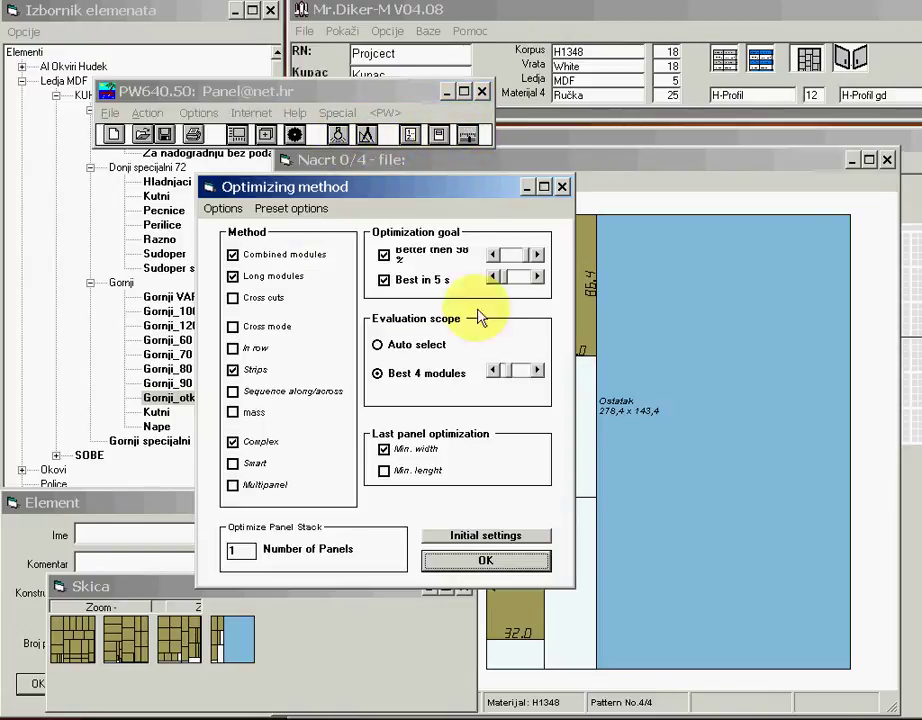
click(462, 559)
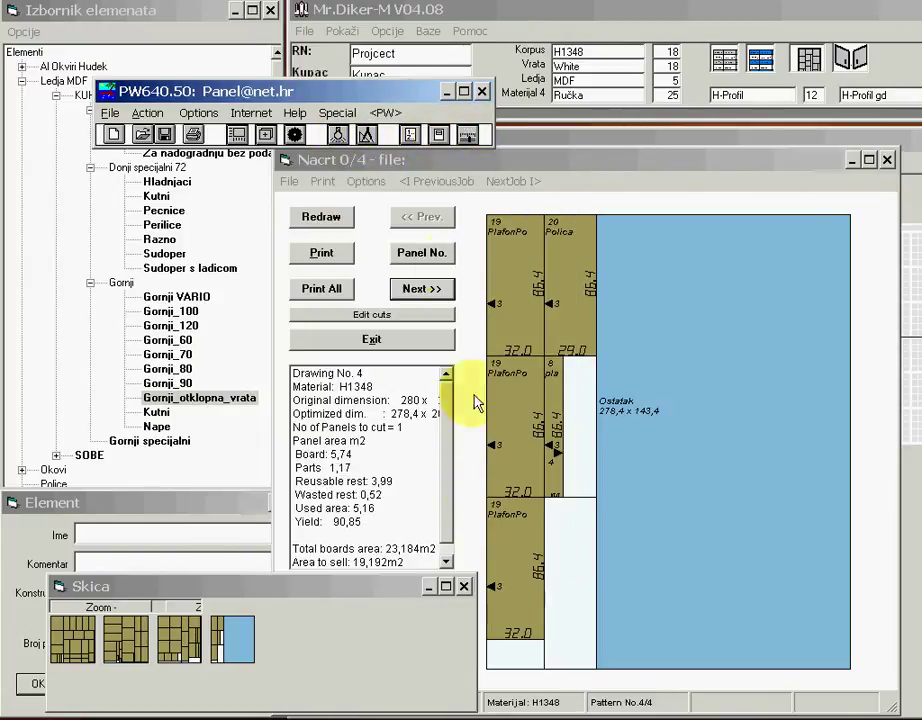
click(337, 134)
Acknowledge the optimization warning and review re-optimized cutting patterns 2 and 3
click(292, 412)
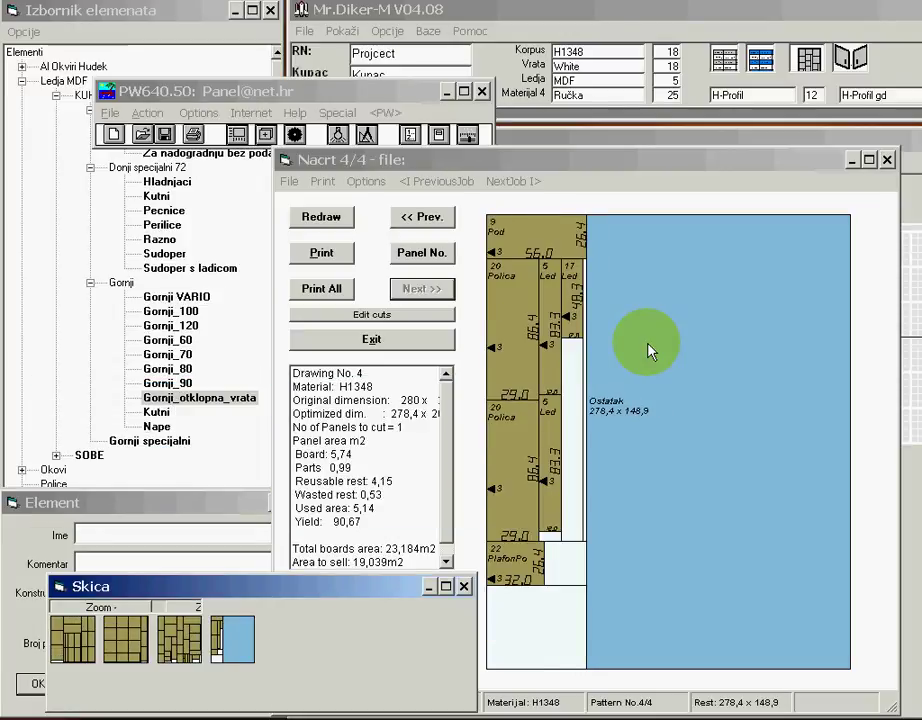
click(72, 650)
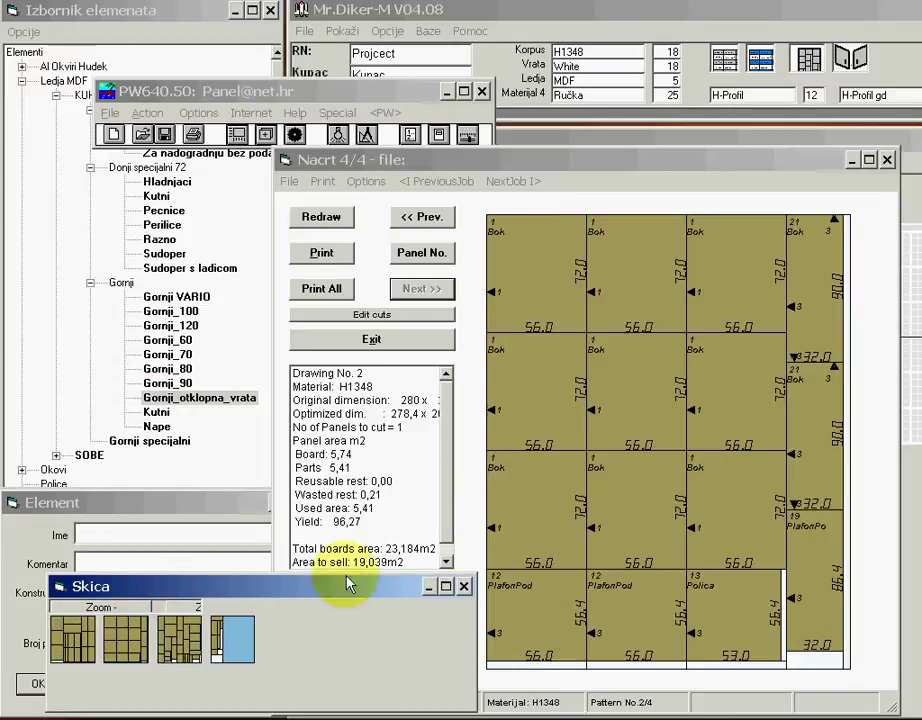
click(187, 645)
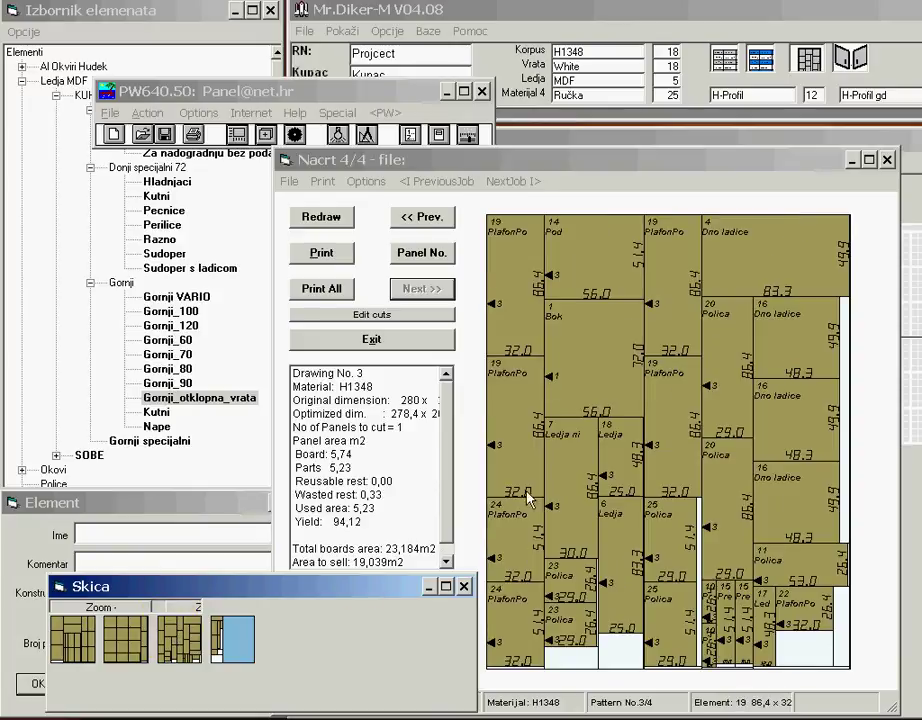
Recheck the optimizing method settings unchanged and open the job statistics showing 75,79% optimisation
click(467, 135)
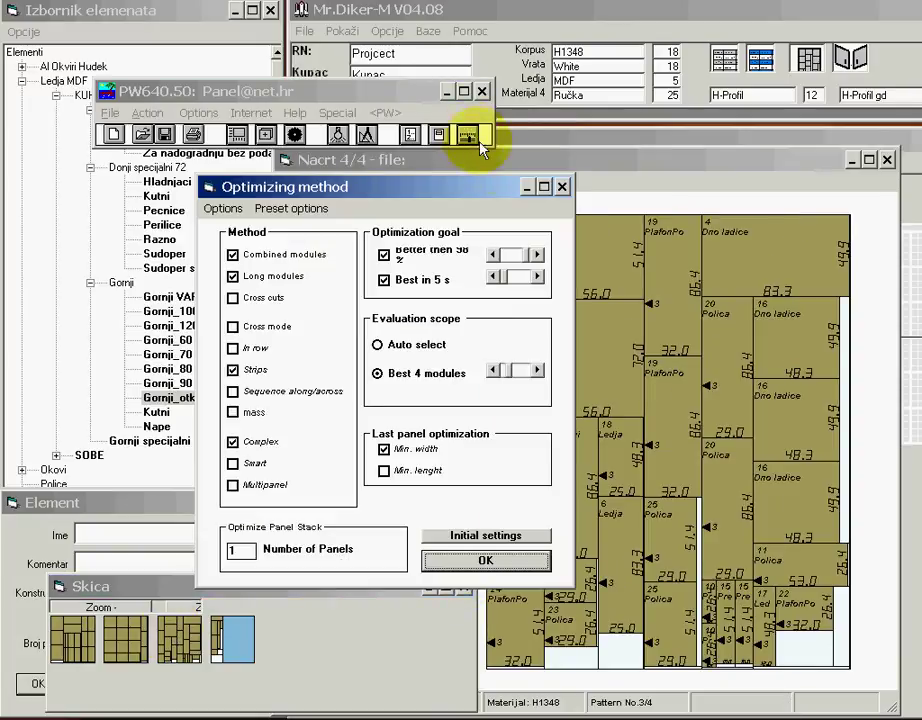
click(561, 187)
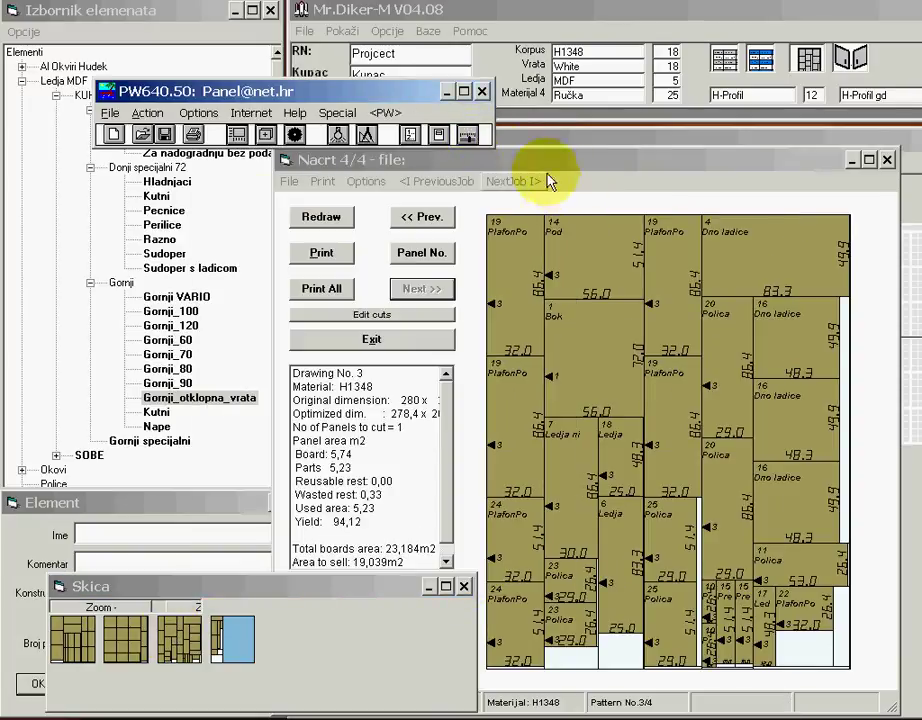
click(410, 135)
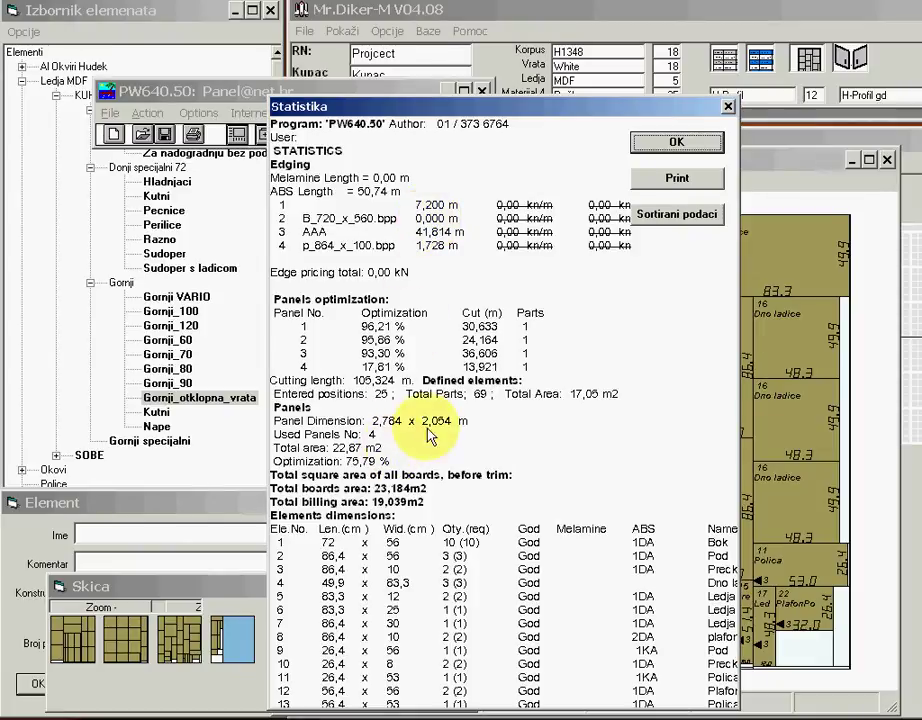
Close the statistics and send the cutting job to the saw with Posalji nalog na pilu
click(728, 106)
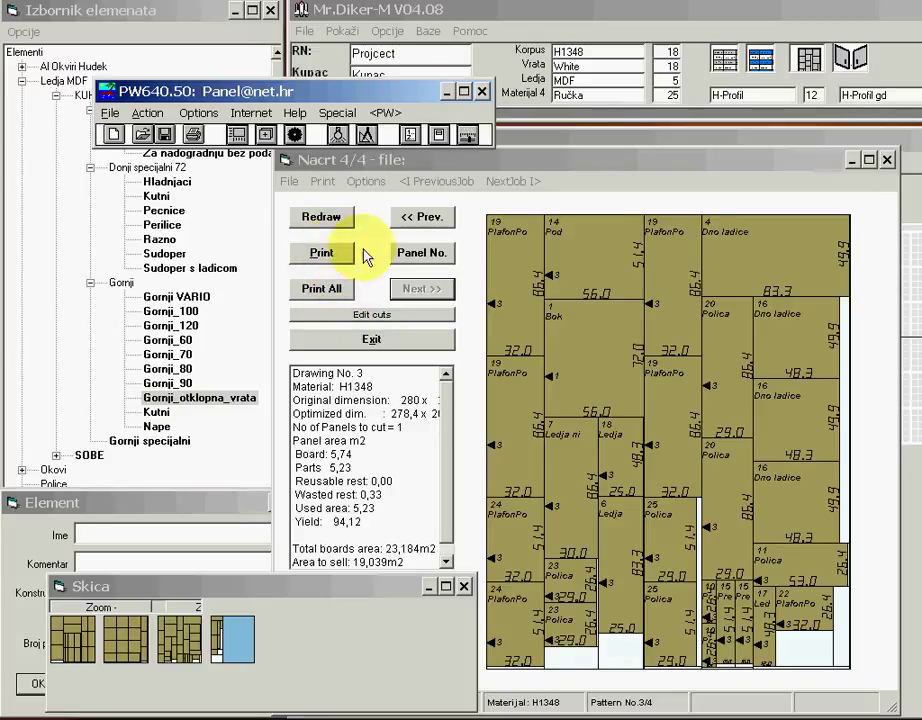
click(148, 114)
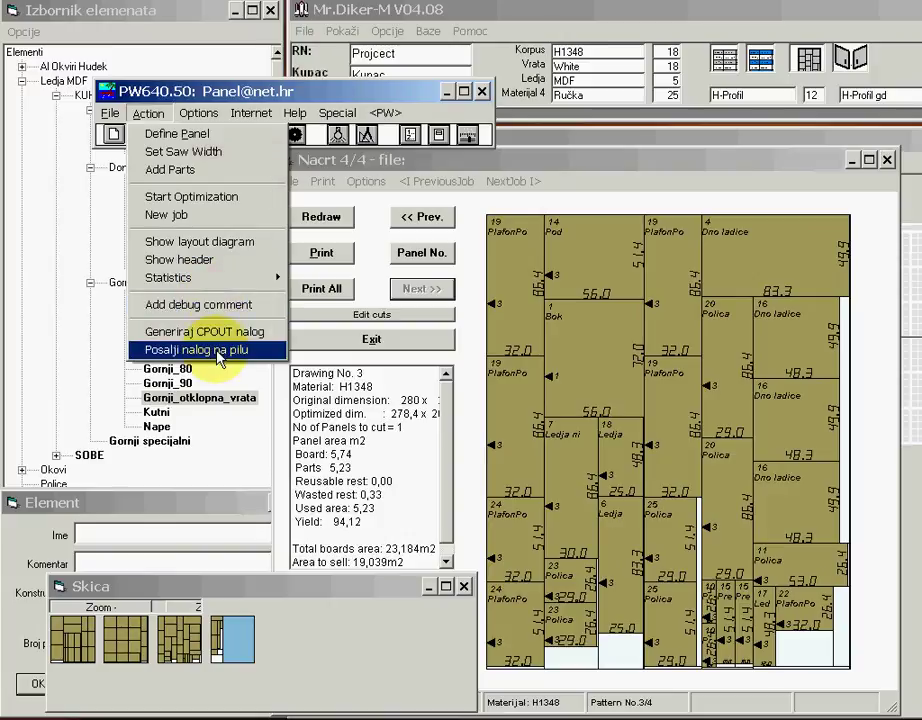
click(256, 61)
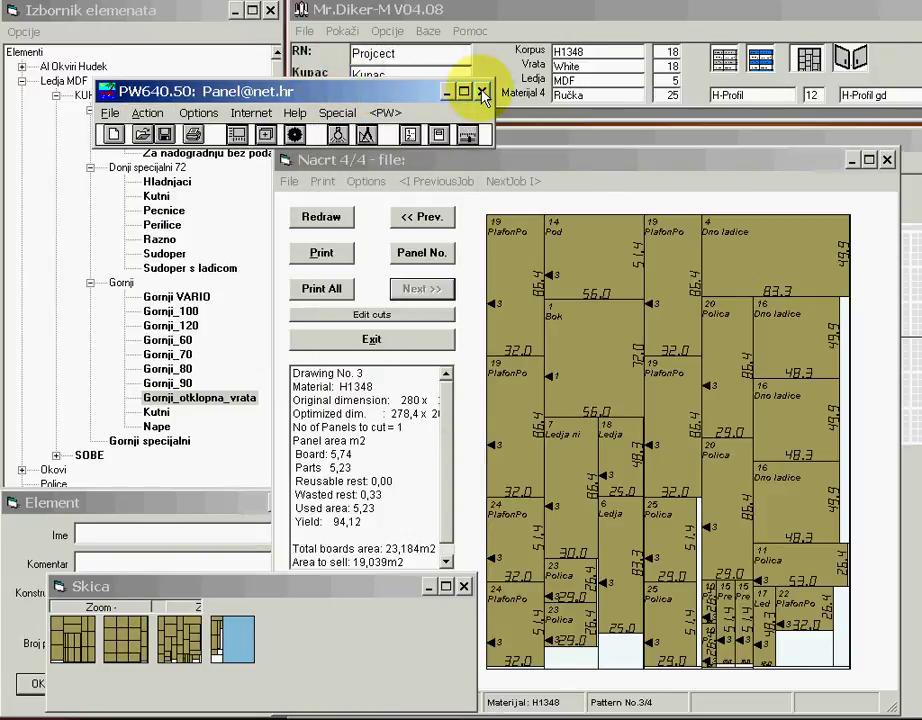
click(887, 160)
Close the Skica thumbnails and the PW640.50 optimizer to return to the Mr.Diker-M kitchen plan
click(464, 586)
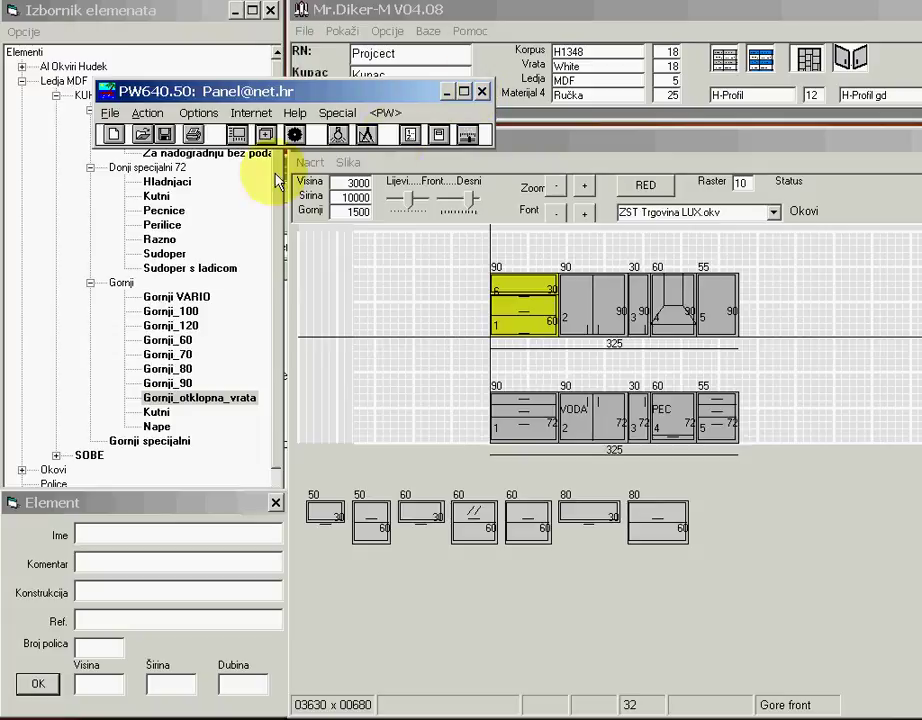
click(483, 92)
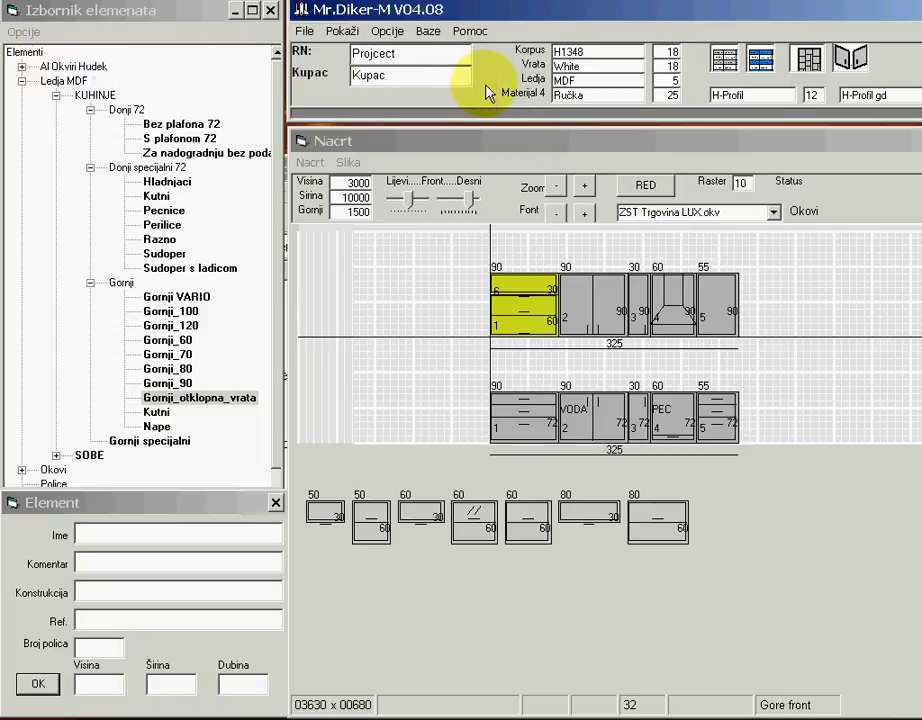